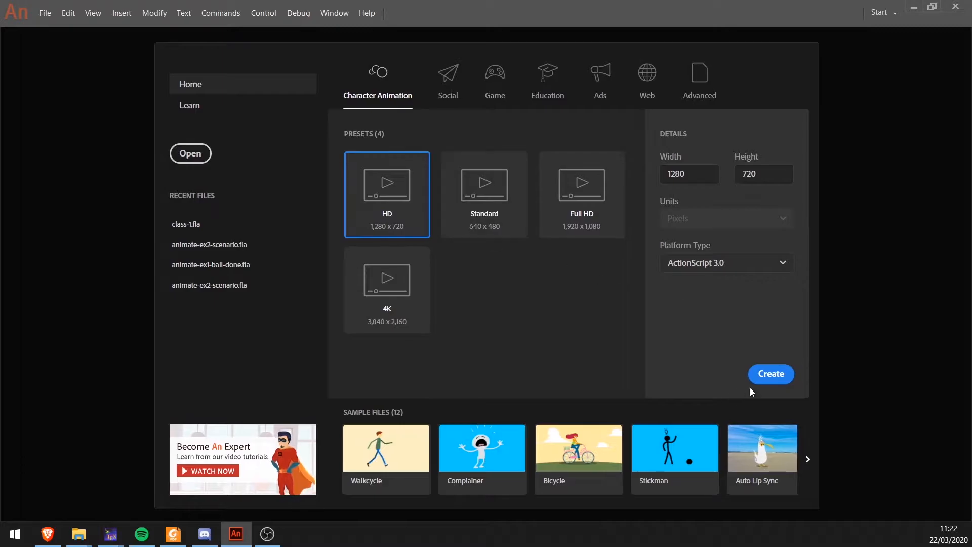
Create a 1280 x 720 ActionScript 3.0 document and draw a strokeless #003333 rectangle about 1346 by 236 px across the stage
left_click(784, 374)
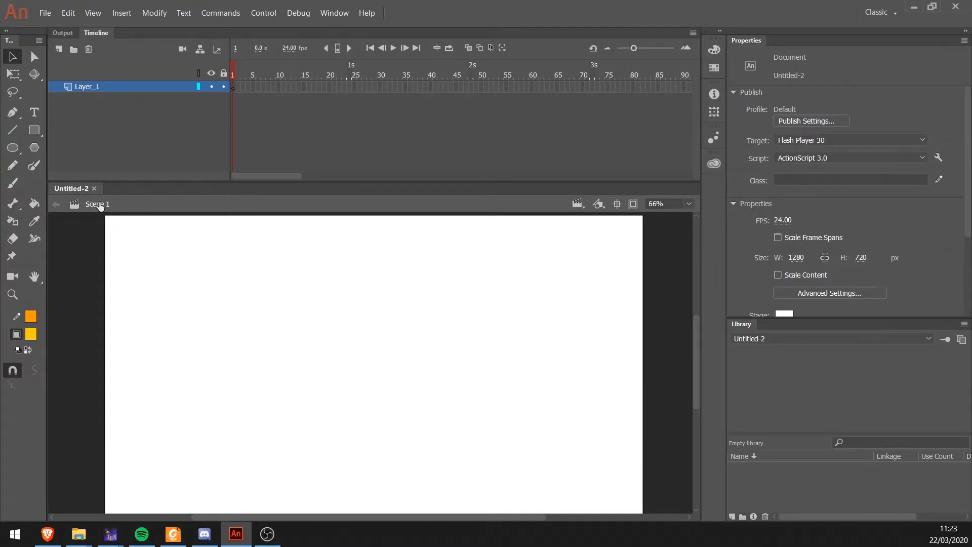
left_click(33, 130)
left_click(792, 111)
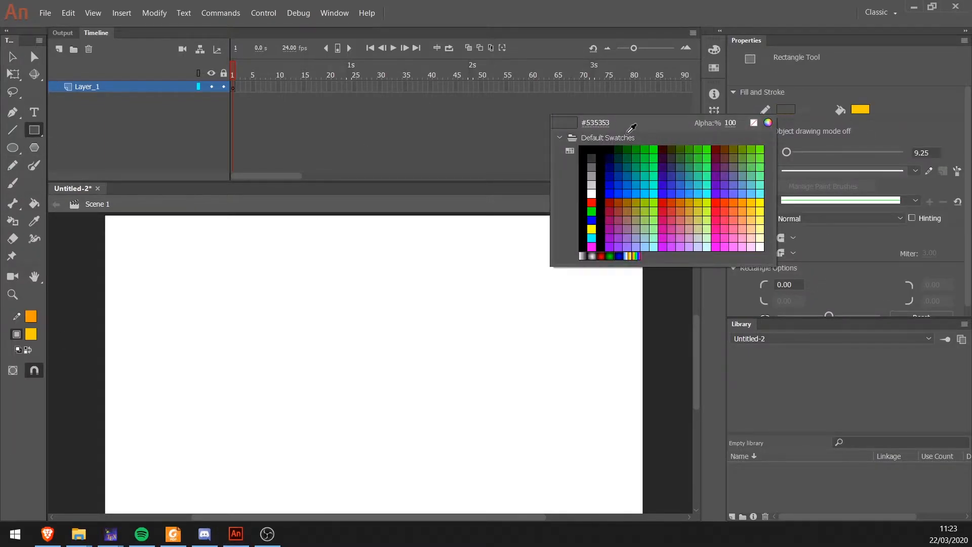
left_click(753, 123)
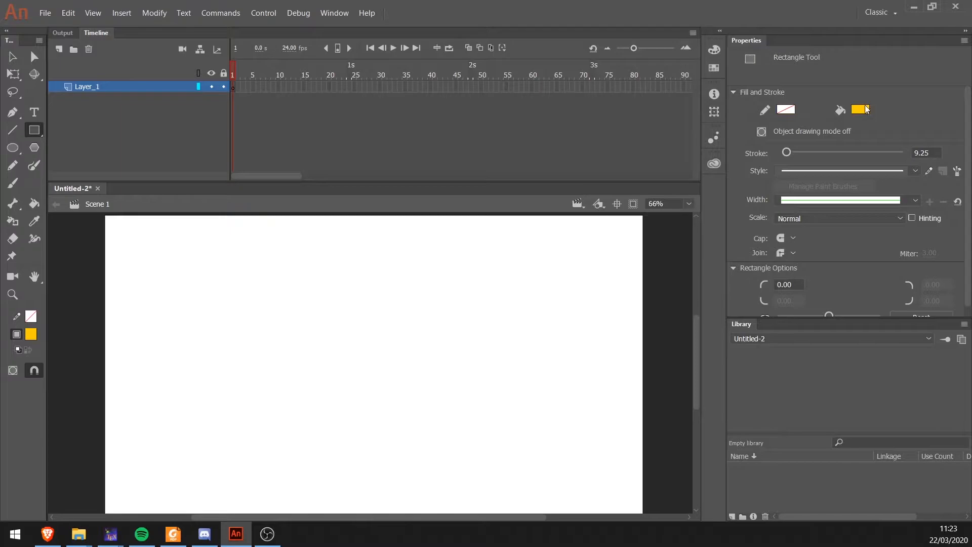
left_click(860, 109)
left_click(693, 158)
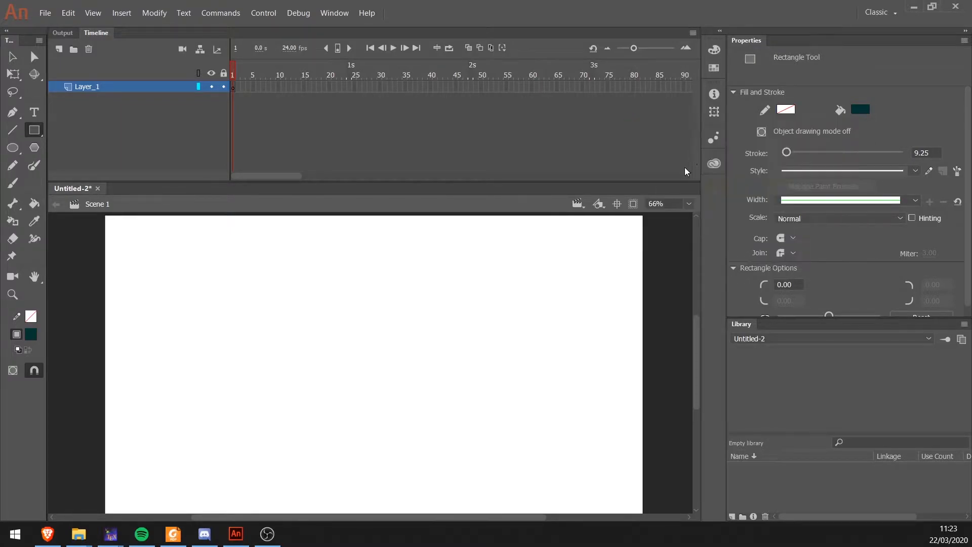
left_click_drag(87, 275, 652, 375)
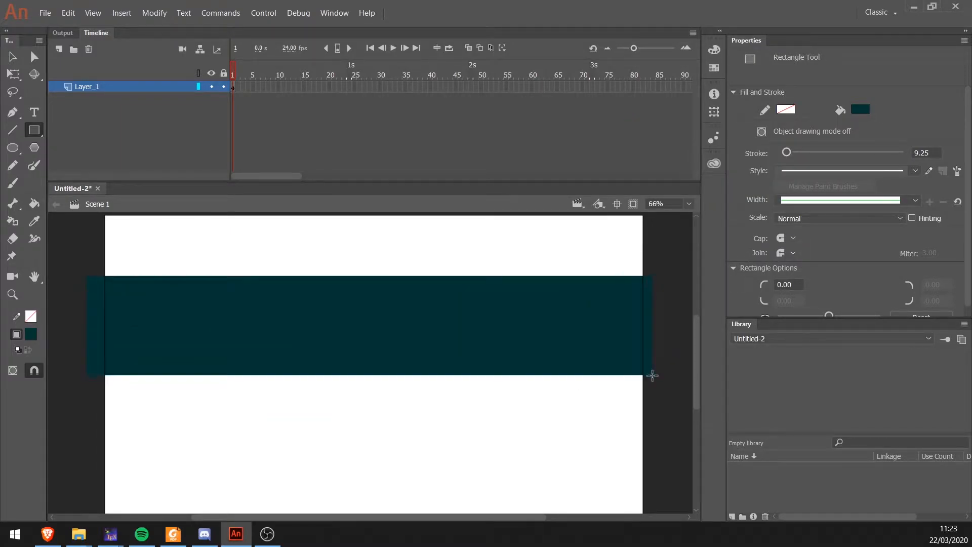
Align the dark rectangle to the horizontal centre and the bottom edge of the stage
key("v")
left_click(415, 307)
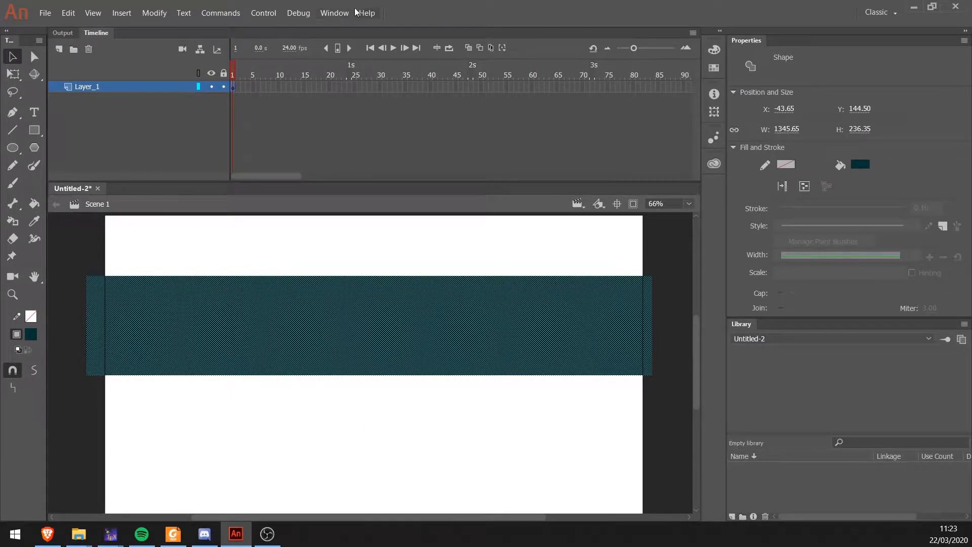
left_click(335, 13)
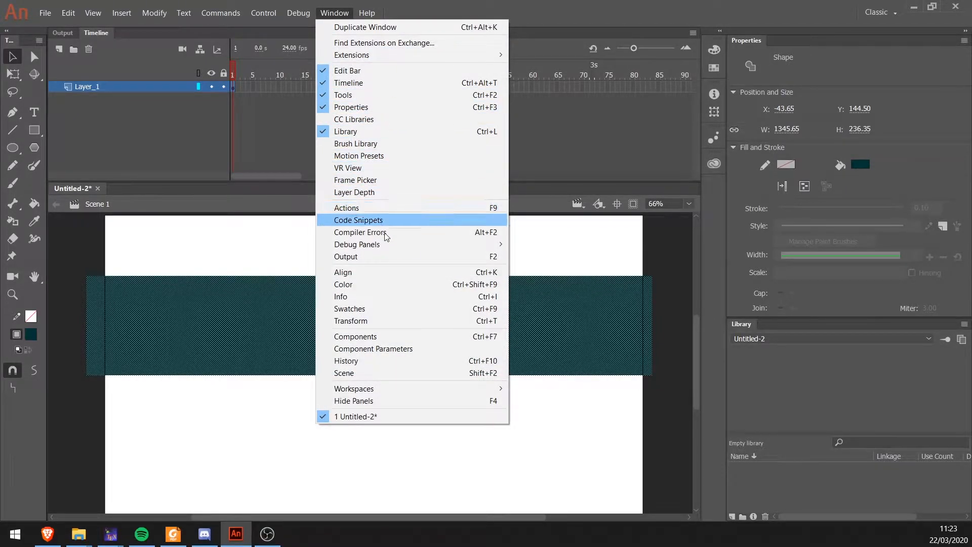
left_click(384, 272)
mouse_move(590, 131)
left_mouse_down()
mouse_move(600, 138)
mouse_move(597, 122)
left_mouse_up()
left_click(582, 159)
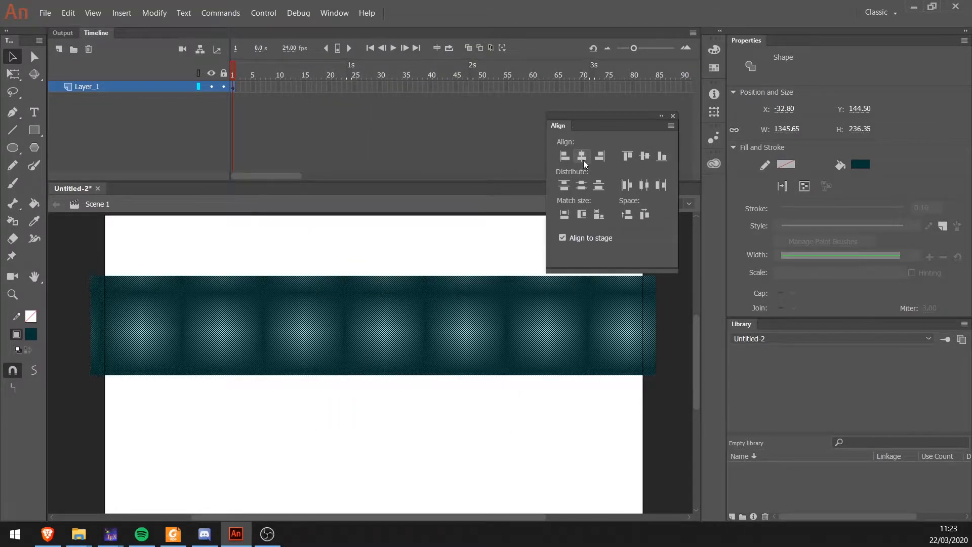
left_click(661, 157)
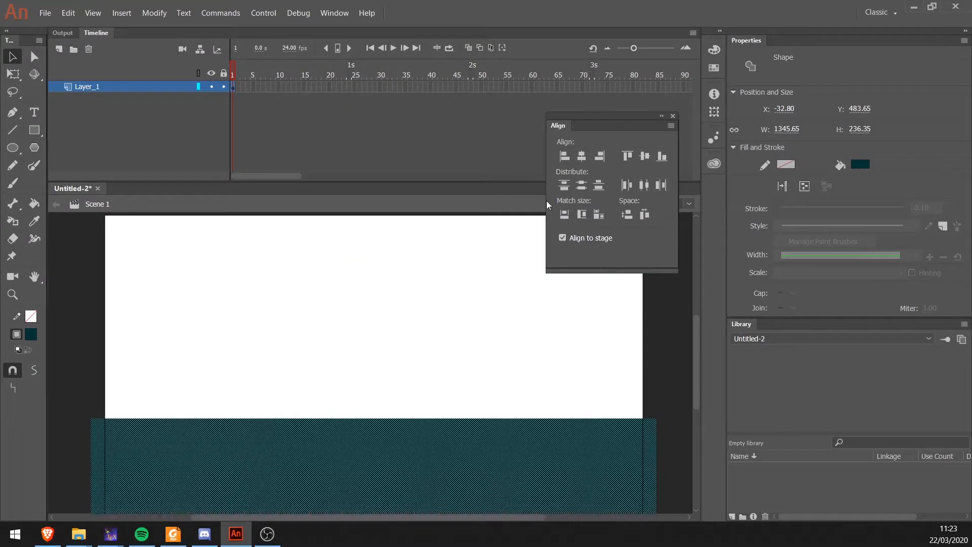
Lock the rectangle's layer and rename it Ground
left_click(223, 87)
double_click(80, 88)
type("Groun")
key("Return")
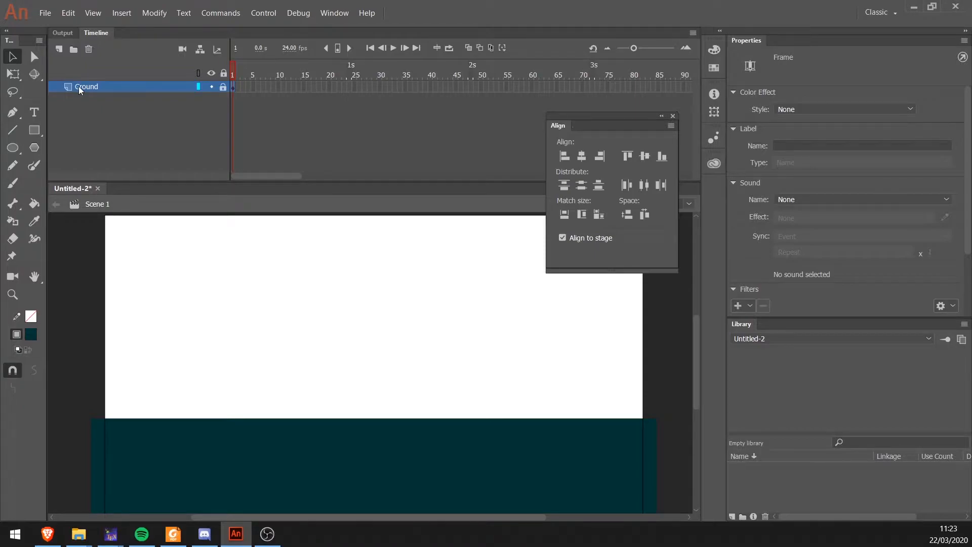
Dock the floating Align panel with the collapsed panels and fit the whole stage in the view
left_click(448, 454)
scroll(425, 399, "down", 2)
scroll(424, 399, "up", 4)
scroll(424, 398, "down", 2)
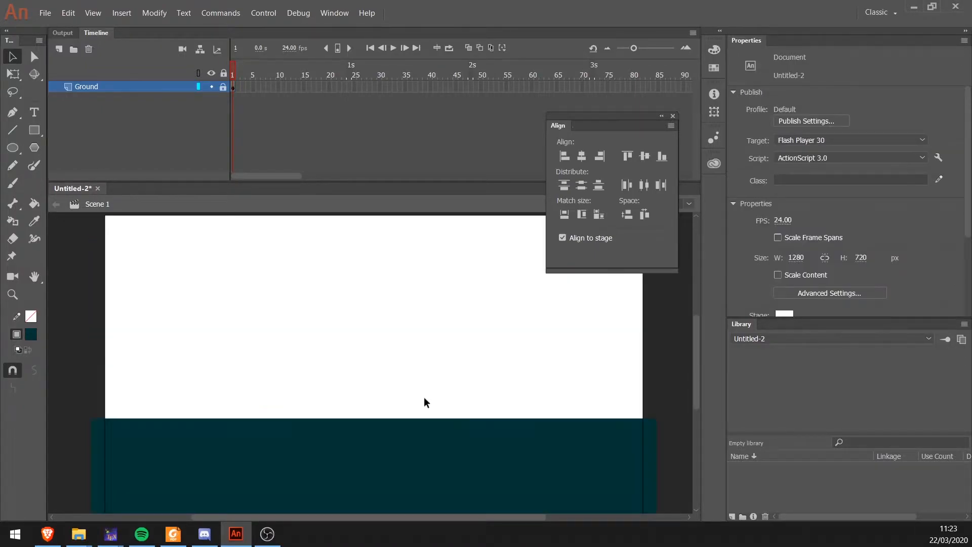
left_click_drag(612, 110, 712, 85)
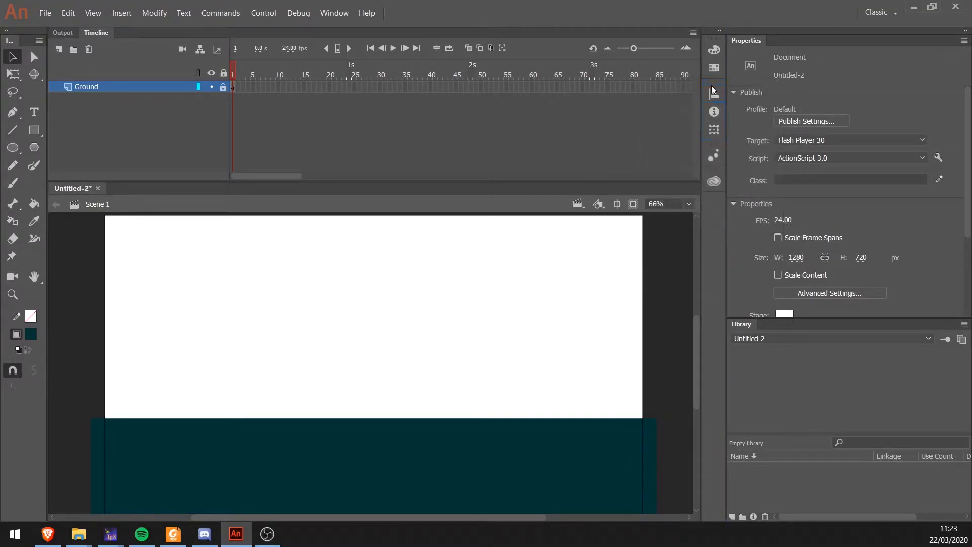
left_click(688, 203)
left_click(679, 216)
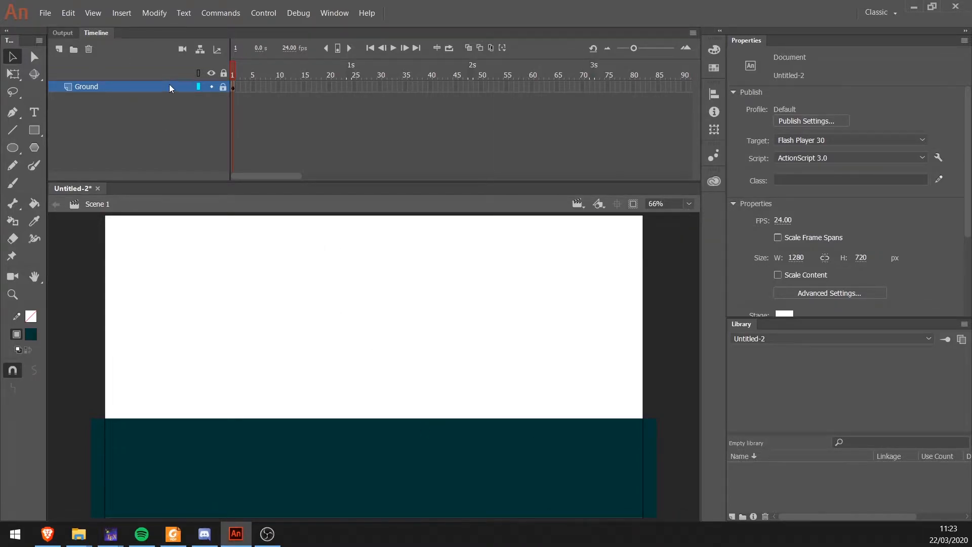
Unlock the Ground layer and delete the parts of the rectangle that overhang both sides of the stage
left_click(222, 88)
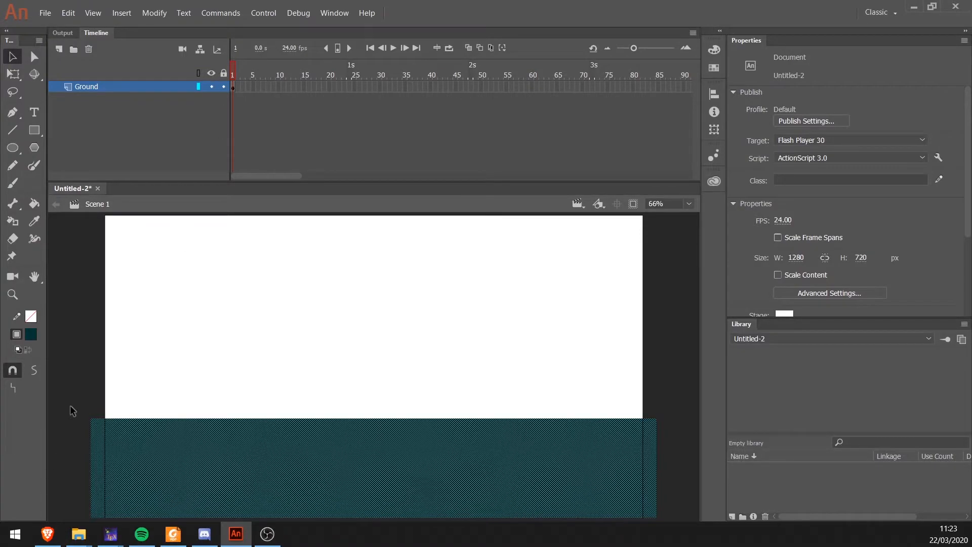
left_click(96, 348)
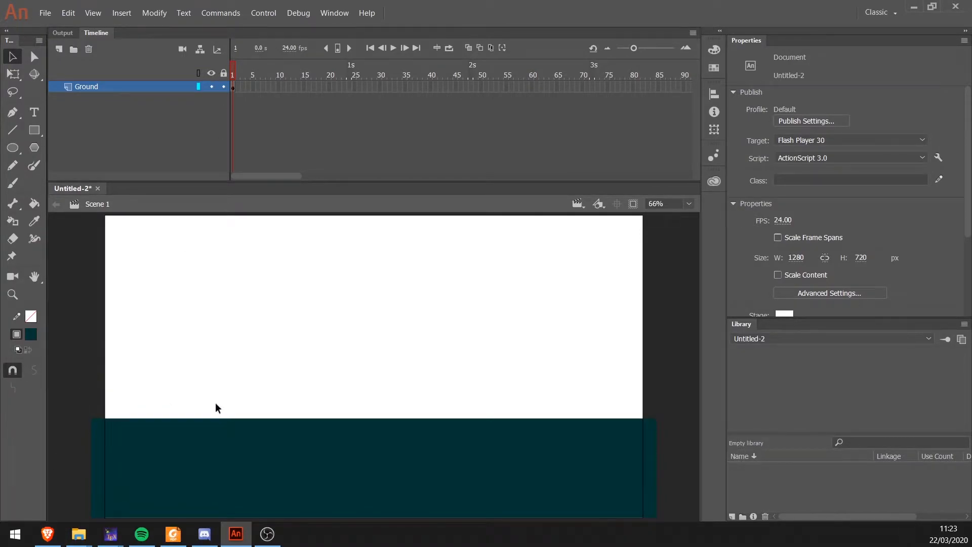
left_click_drag(671, 429, 657, 524)
key("Delete")
left_click_drag(70, 406, 107, 526)
key("Delete")
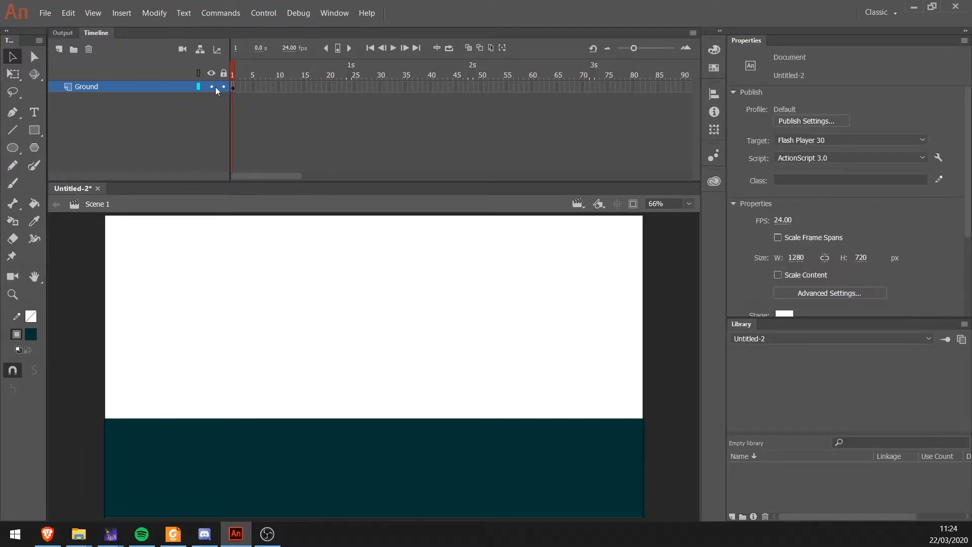
Set up the Oval tool with an orange stroke and a light orange fill
left_click(13, 147)
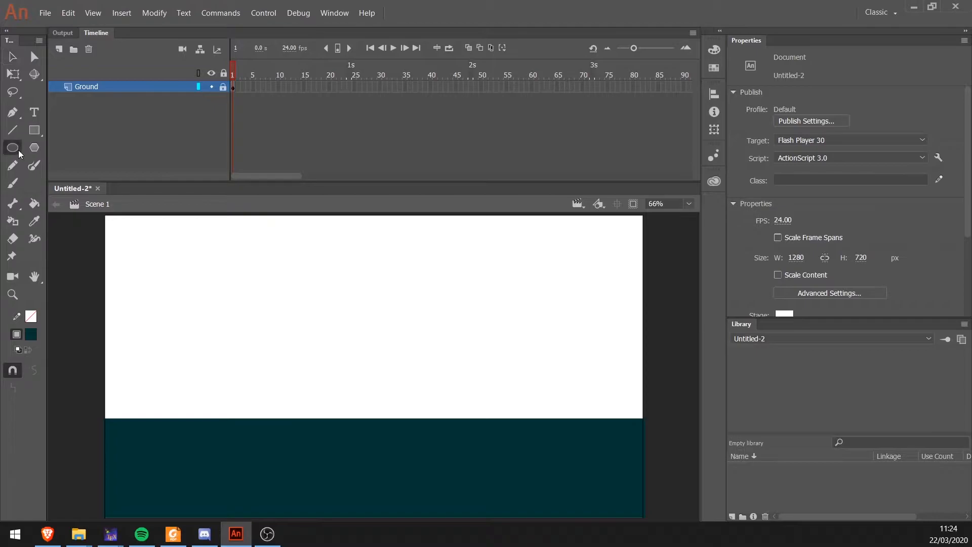
left_click(786, 109)
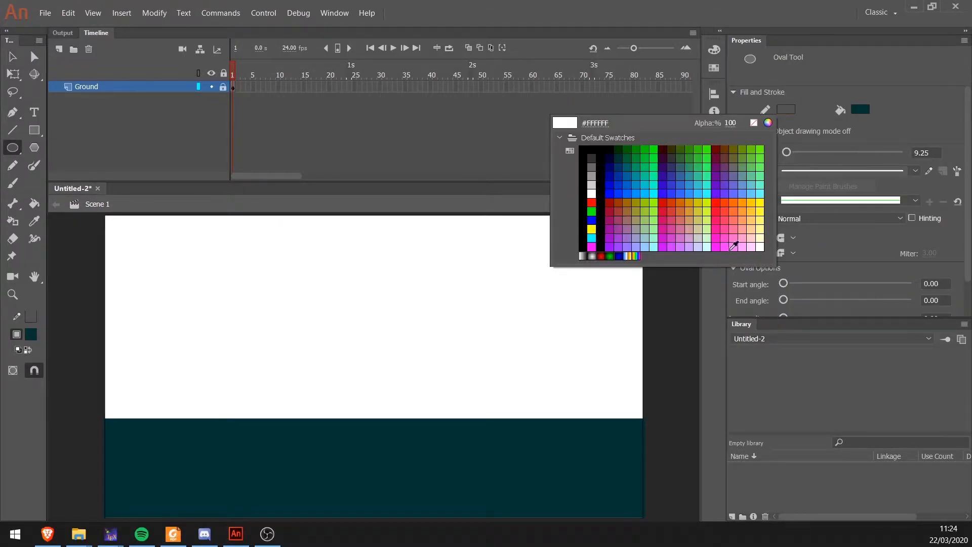
left_click(739, 204)
left_click(860, 110)
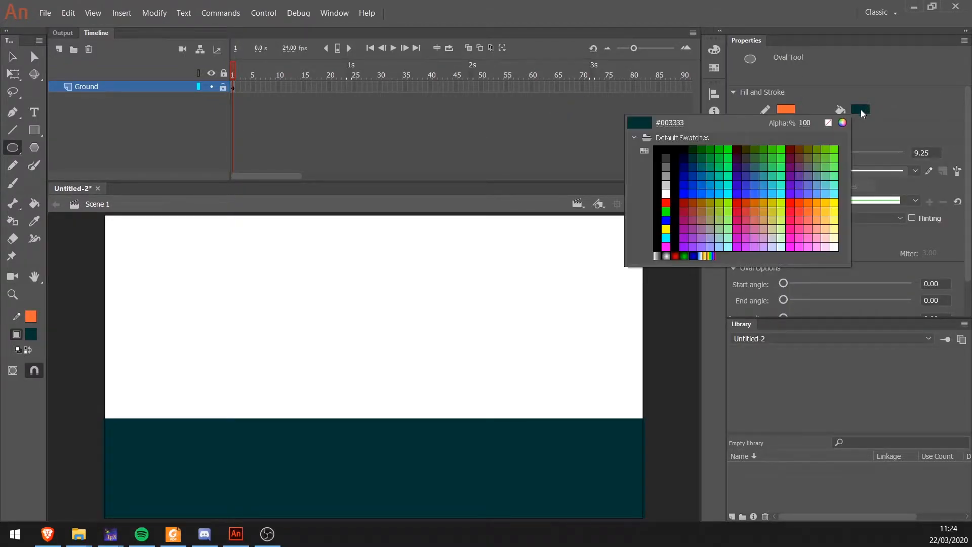
left_click(819, 219)
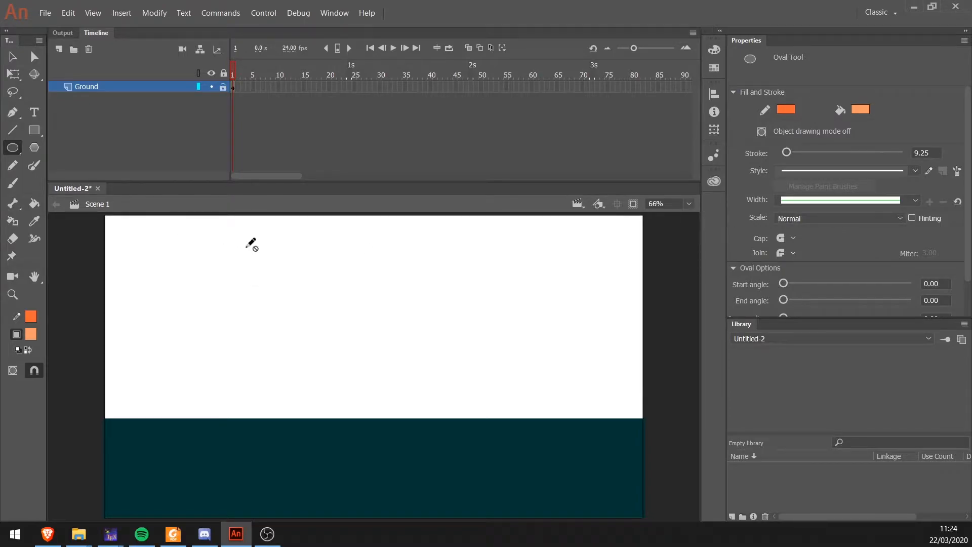
Add a new layer named Ball and draw a circle about 232 px in diameter above the ground
left_click(59, 50)
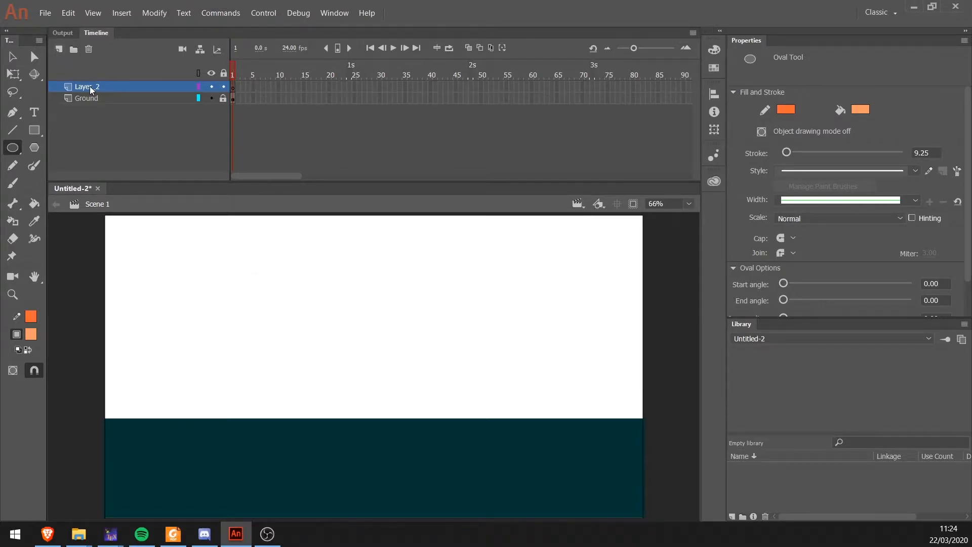
double_click(90, 87)
type("B")
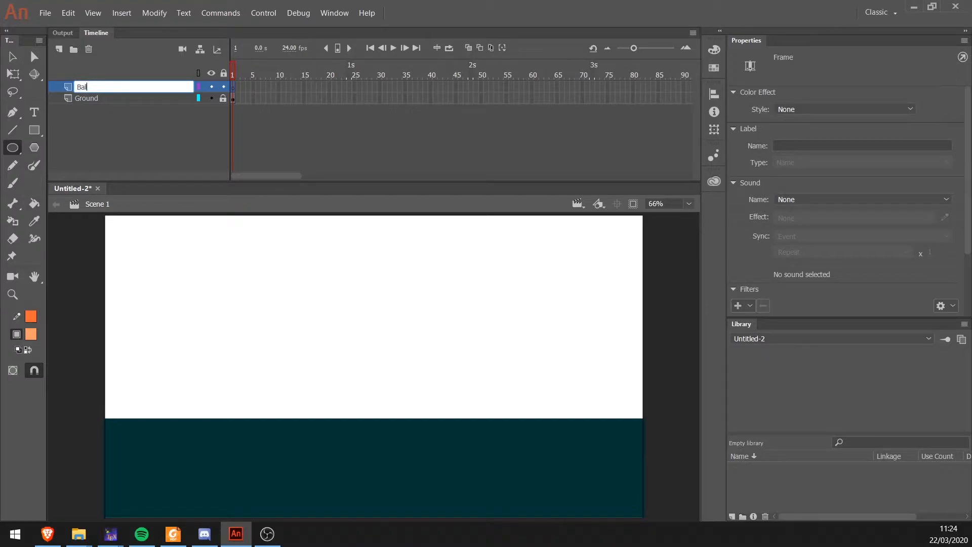
type("all")
key("Return")
mouse_move(324, 266)
left_mouse_down()
mouse_move(436, 375)
mouse_move(384, 334)
left_mouse_up()
Convert the circle with its outline to a Movie Clip symbol named ball
key("v")
double_click(391, 326)
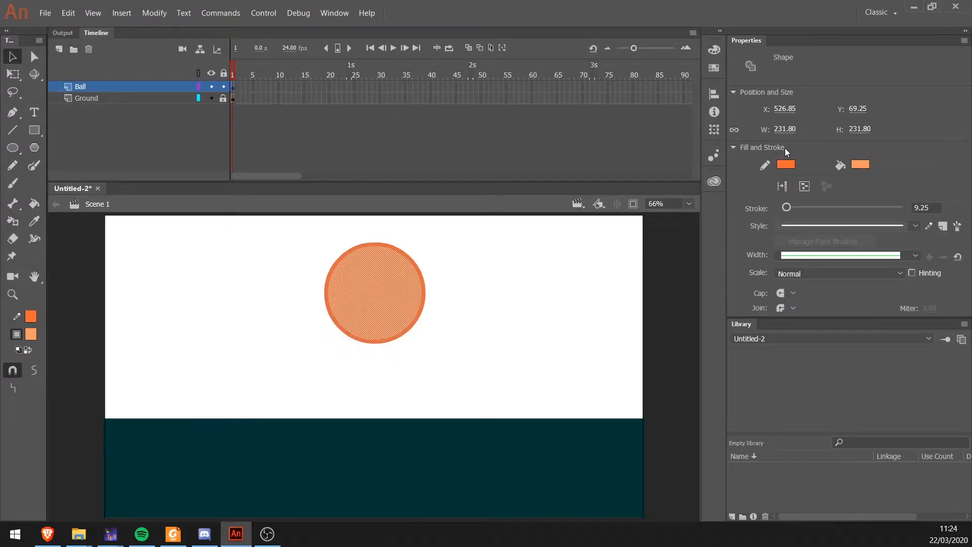
right_click(388, 288)
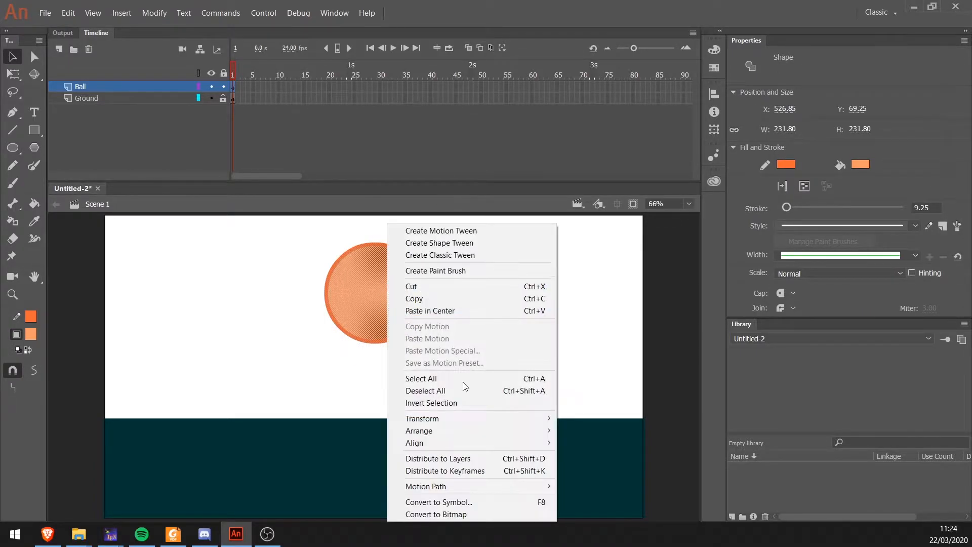
left_click(476, 502)
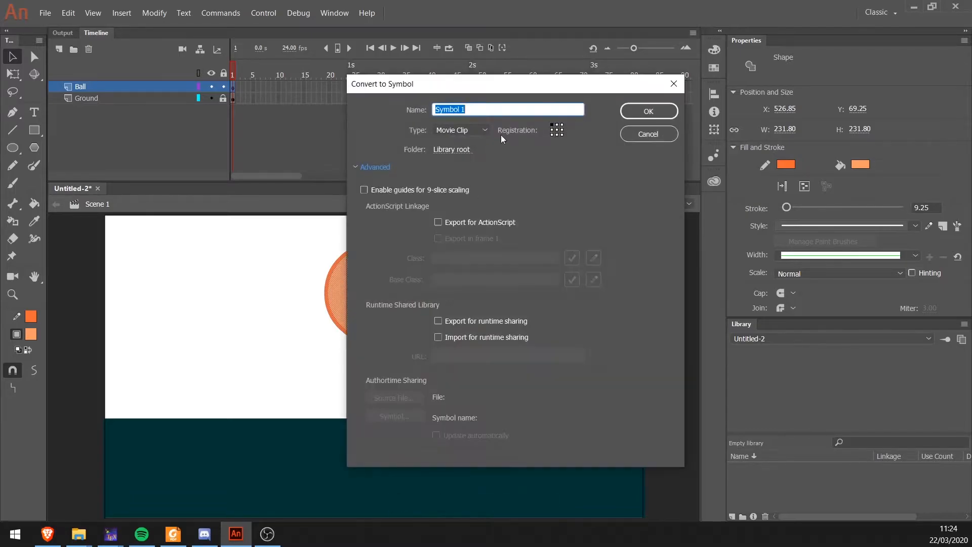
type("bal")
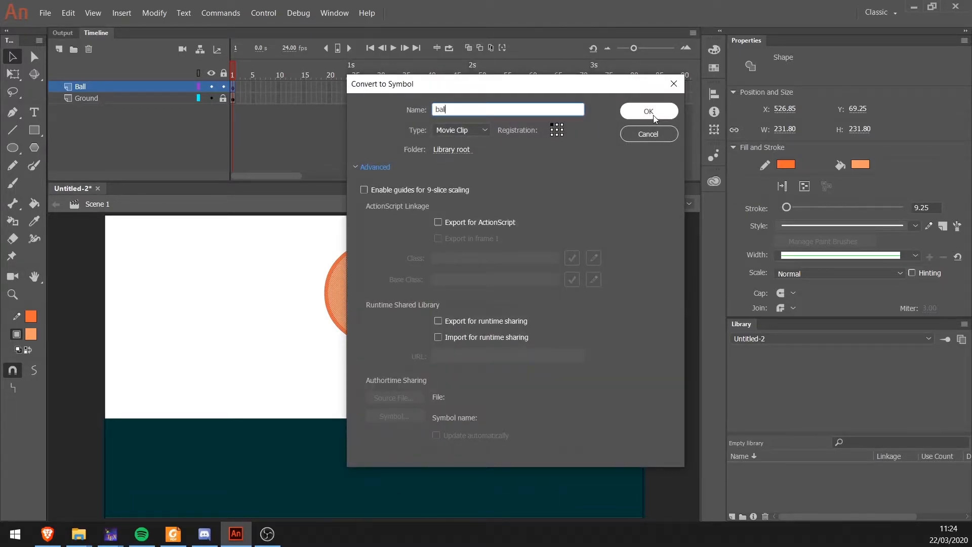
left_click(486, 130)
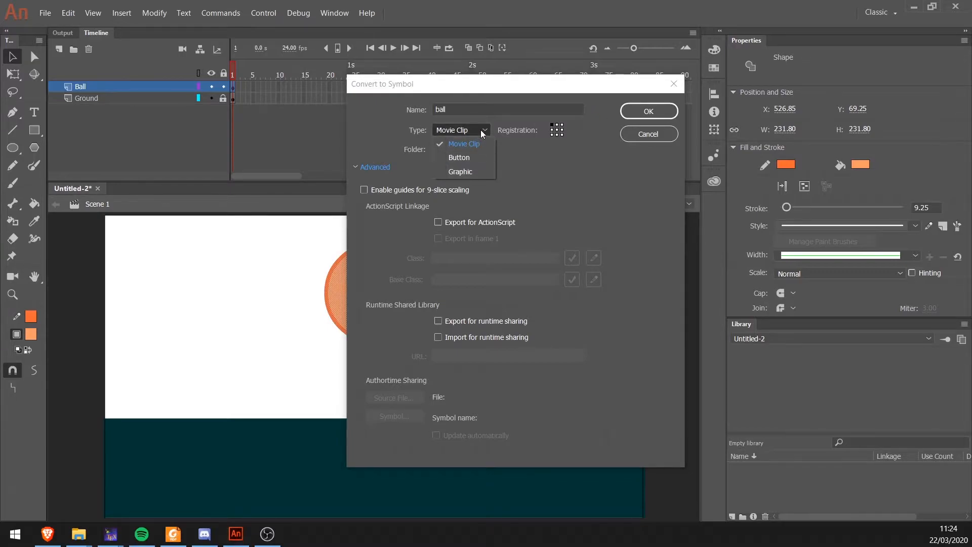
left_click(480, 130)
left_click(646, 110)
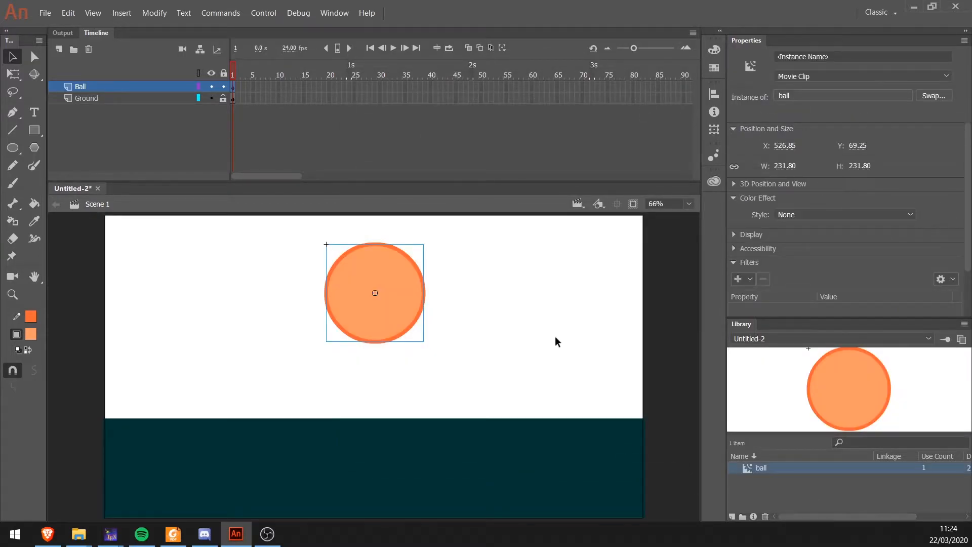
Centre the ball horizontally on the stage and move it up above the ground to about Y 50
left_click(714, 94)
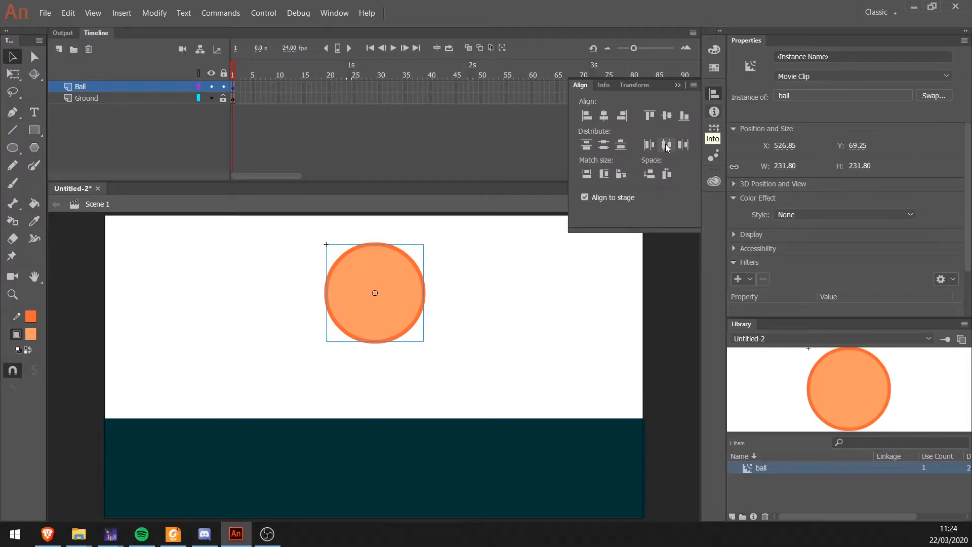
left_click(667, 117)
left_click(604, 116)
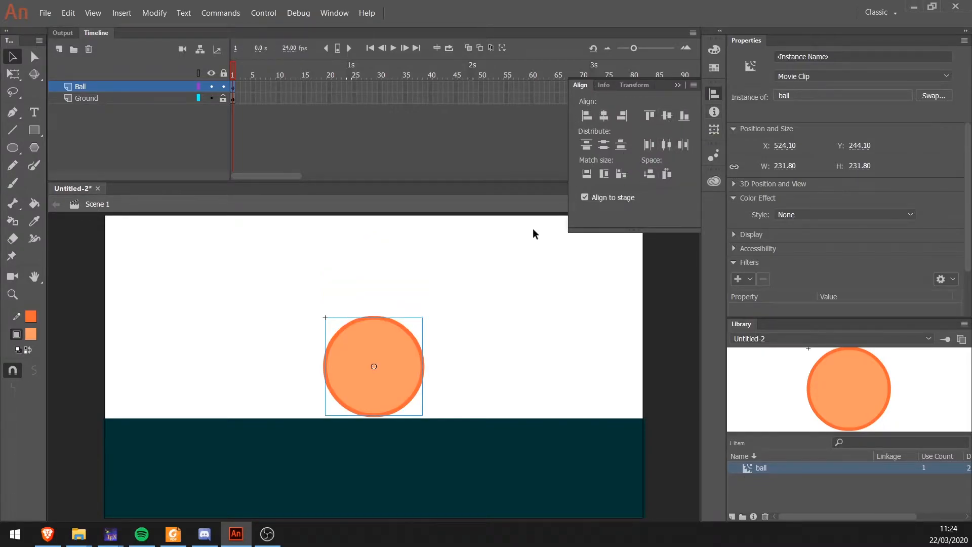
left_click_drag(399, 385, 397, 303)
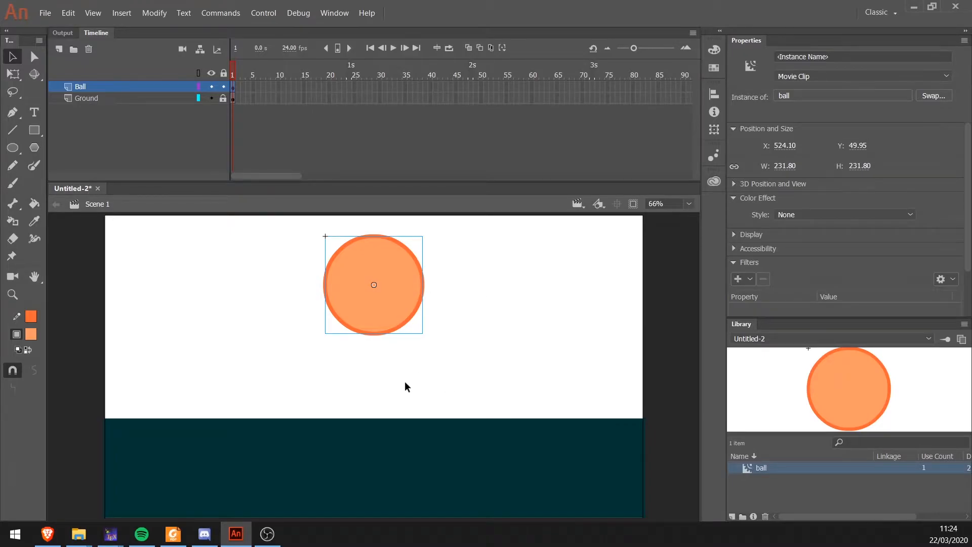
Unlock the Ground layer and select the ground rectangle with the Free Transform tool
left_click(102, 96)
left_click(223, 98)
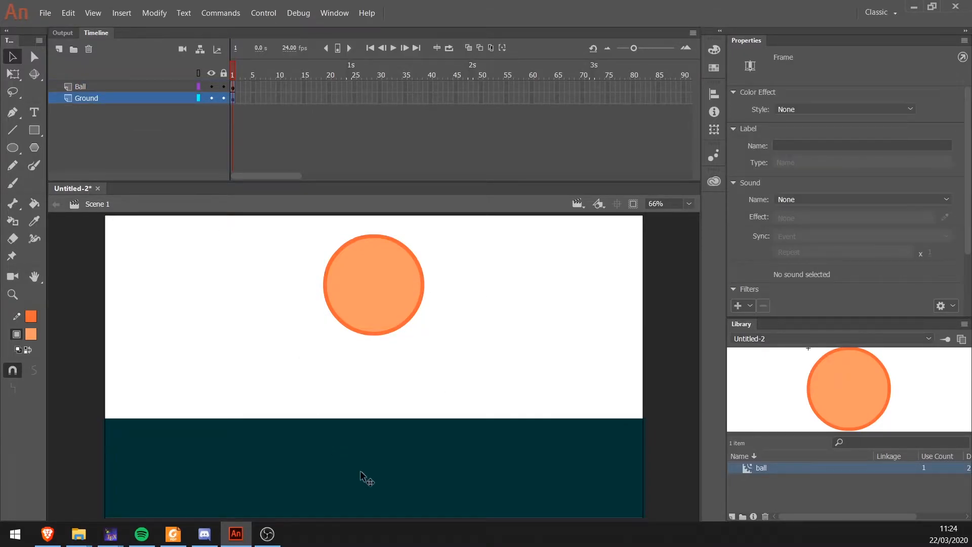
left_click(354, 473)
key("q")
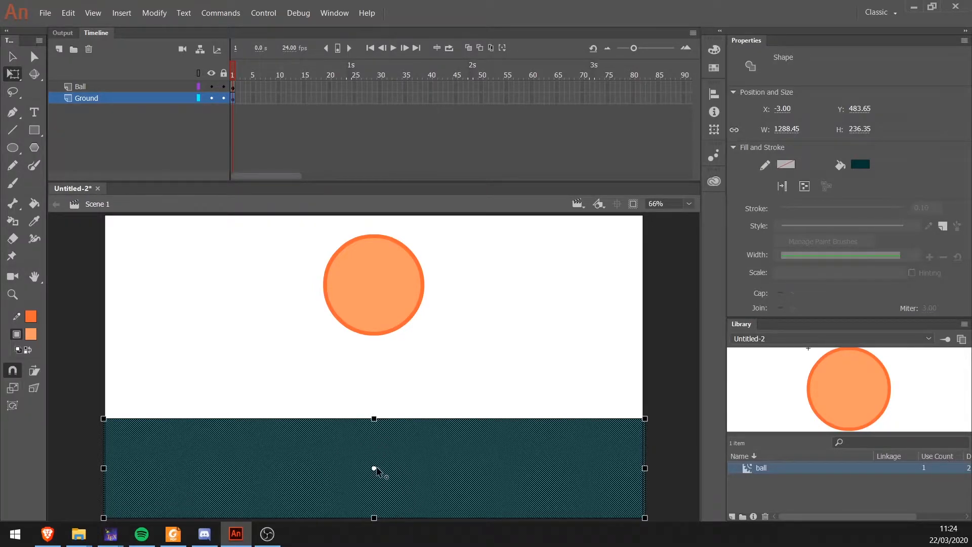
left_click_drag(374, 418, 373, 434)
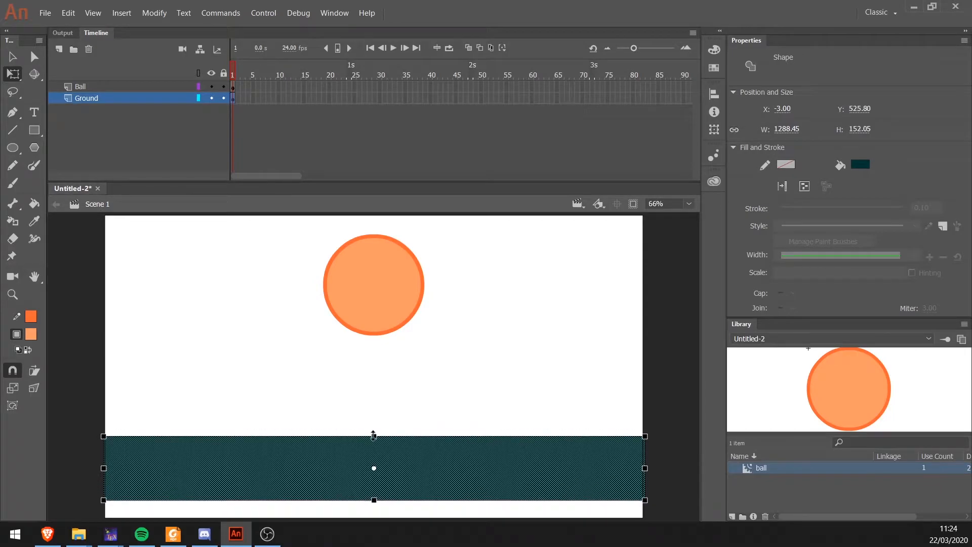
key("ctrl+z")
key("ctrl+z")
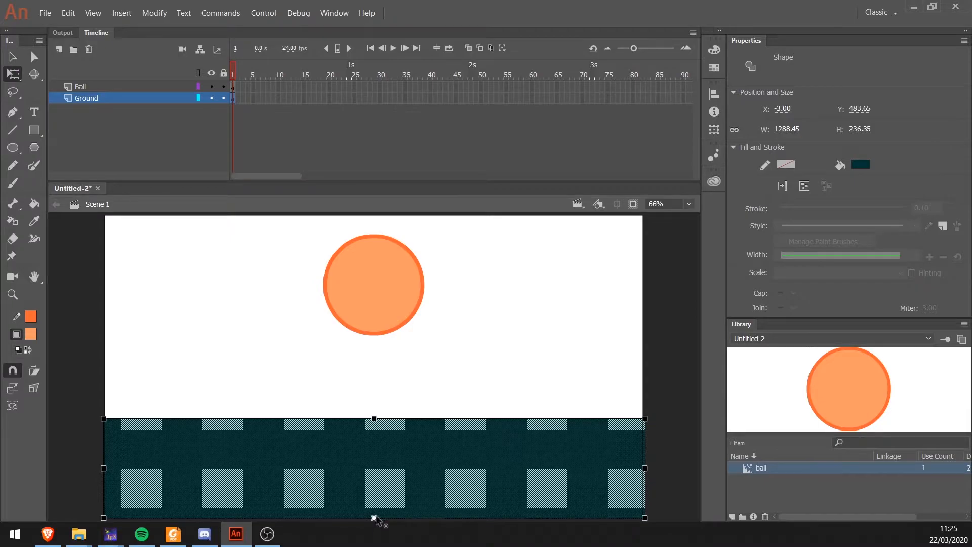
Lower the ground rectangle's top edge to make the strip shorter, and lock the Ground layer
left_click_drag(374, 418, 373, 443)
left_click(223, 99)
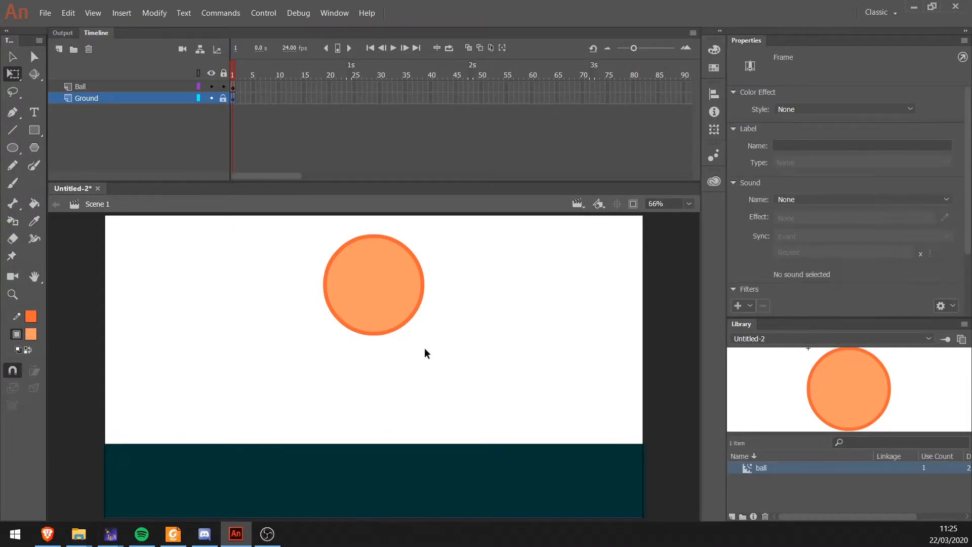
left_click(381, 285)
left_click_drag(422, 236, 384, 274)
key("ctrl+z")
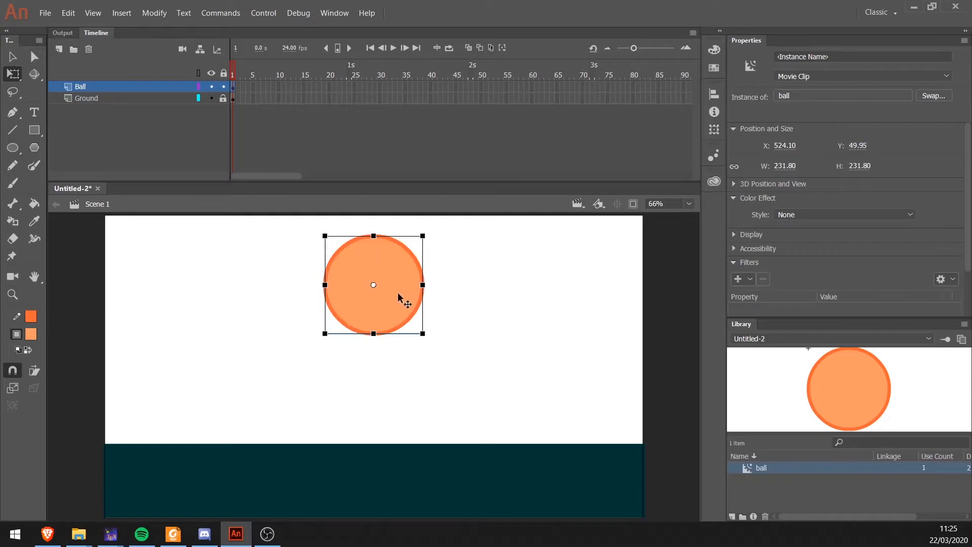
Edit the ball symbol, scale its circle down proportionally to about 133 px in diameter, and return to the scene
double_click(401, 298)
left_click_drag(424, 233, 411, 262)
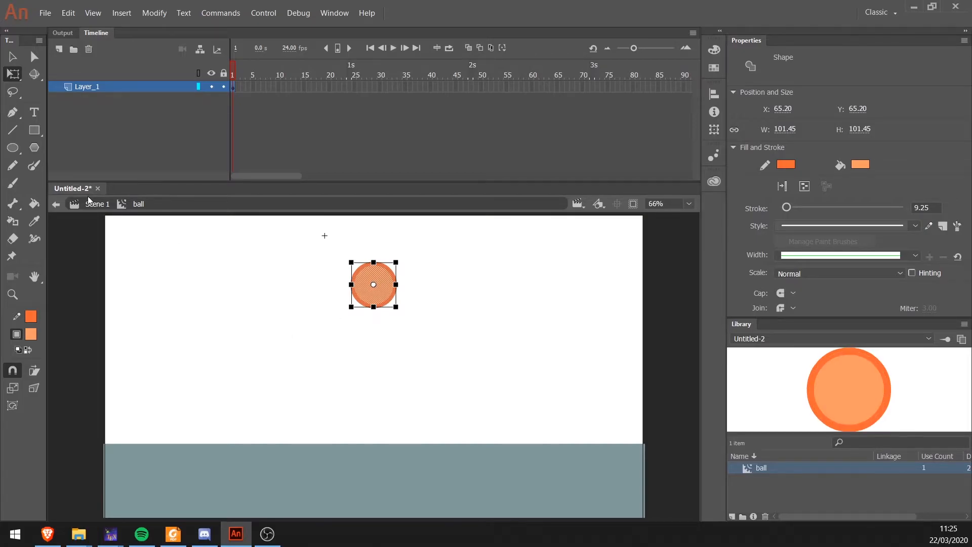
double_click(117, 218)
left_click(409, 364)
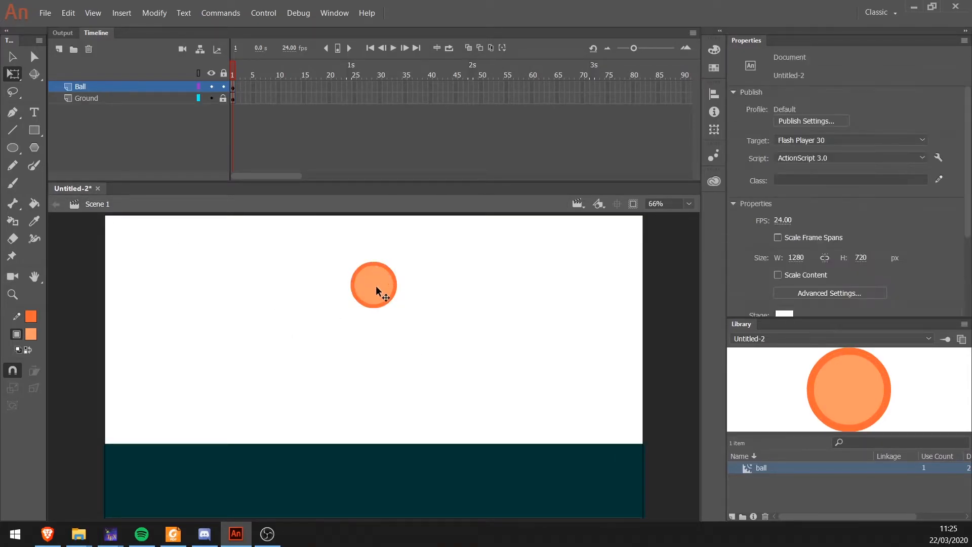
left_click(375, 288)
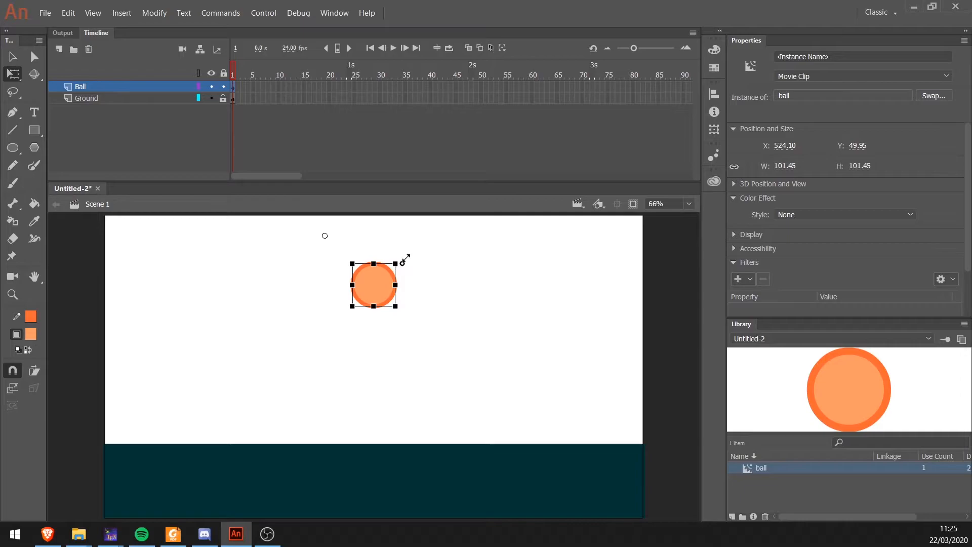
double_click(393, 286)
left_click_drag(397, 262, 422, 256)
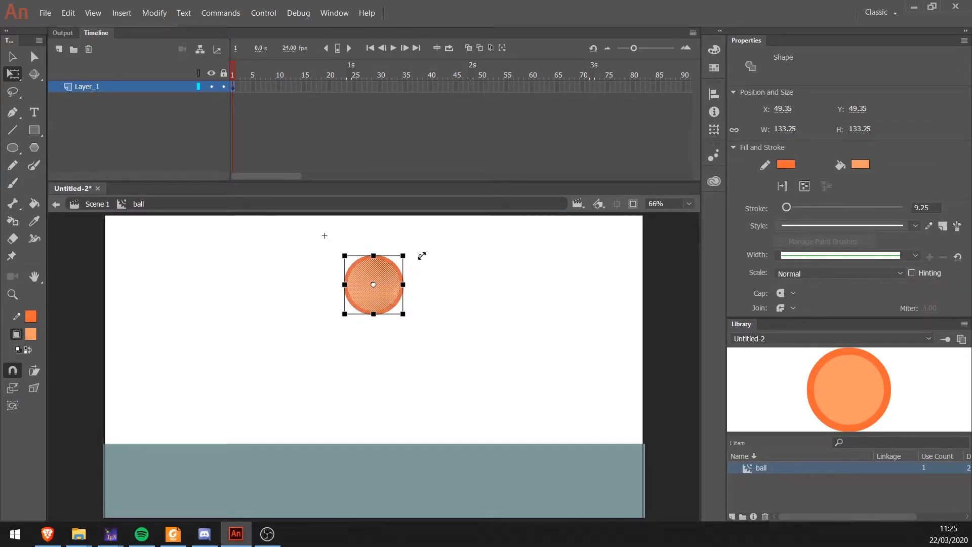
left_click(451, 341)
double_click(451, 340)
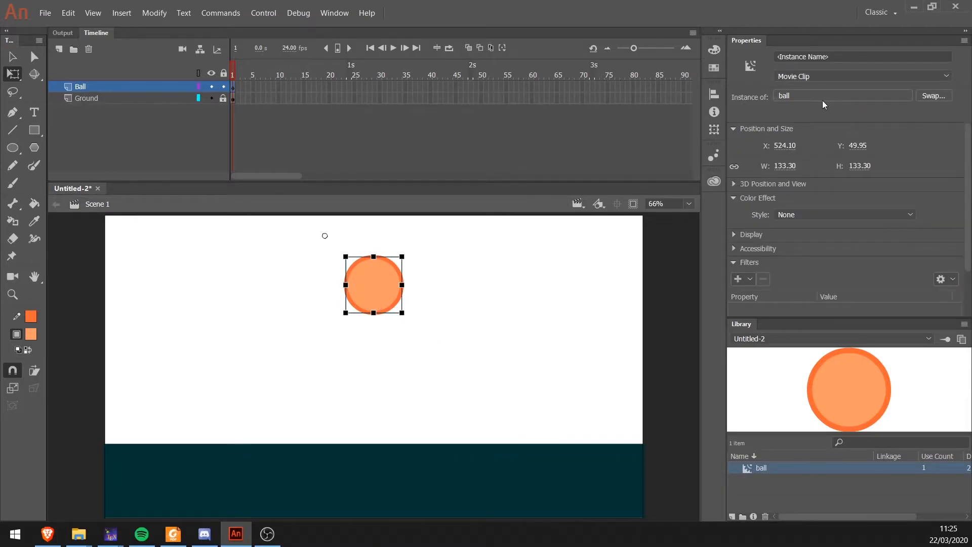
left_click(471, 340)
left_click(373, 275)
double_click(373, 274)
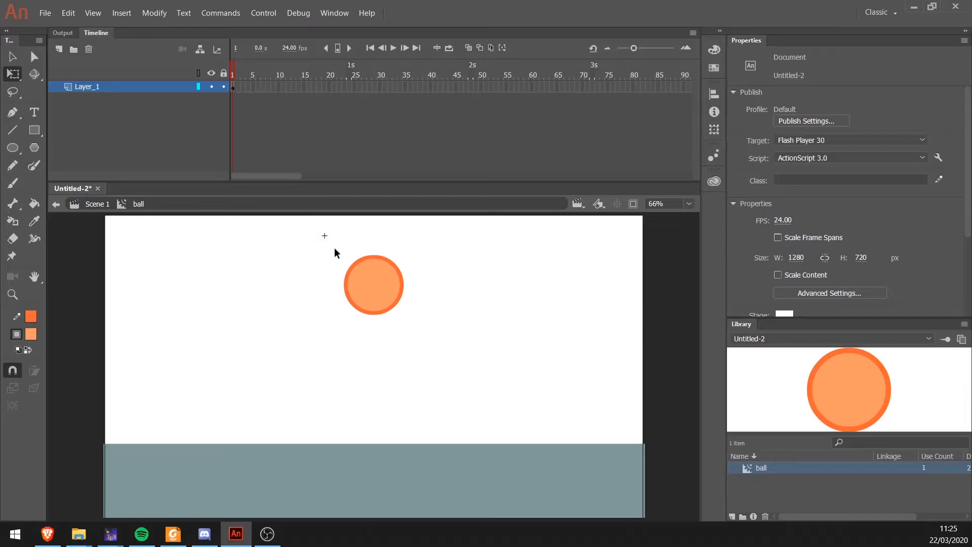
double_click(567, 320)
left_click_drag(403, 256, 385, 291)
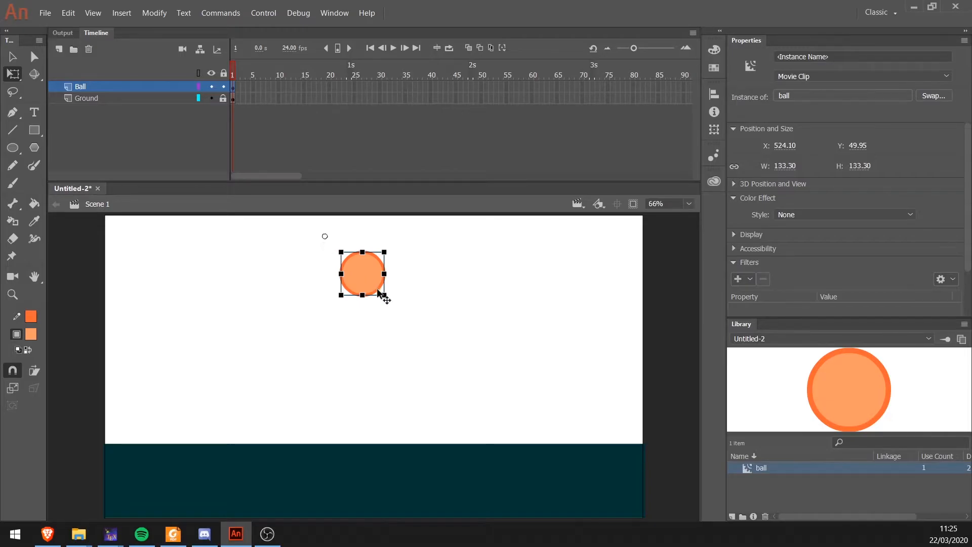
key("ctrl+z")
Inside the ball symbol, move the circle so its centre sits on the registration point, and return to the scene
double_click(373, 286)
left_click_drag(325, 245, 441, 334)
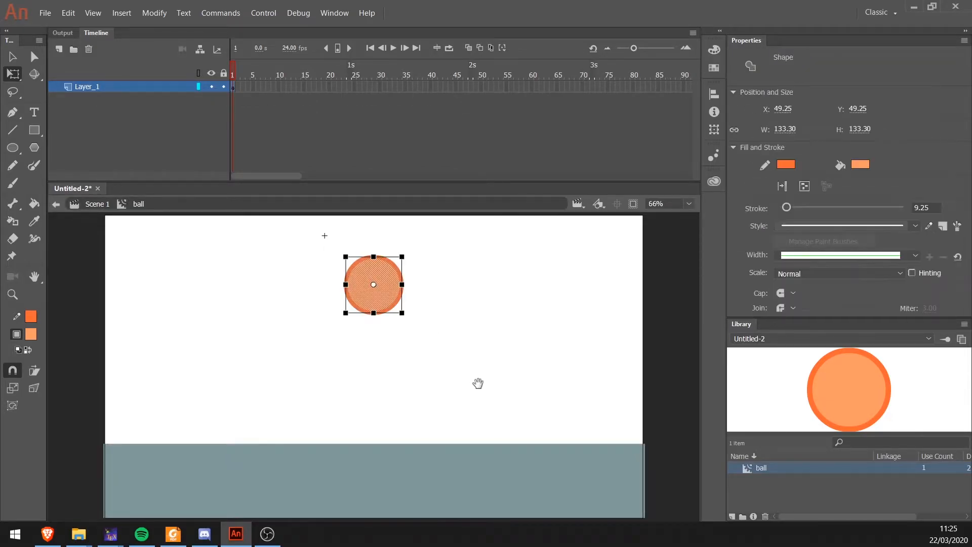
left_click_drag(382, 297, 399, 325)
double_click(423, 318)
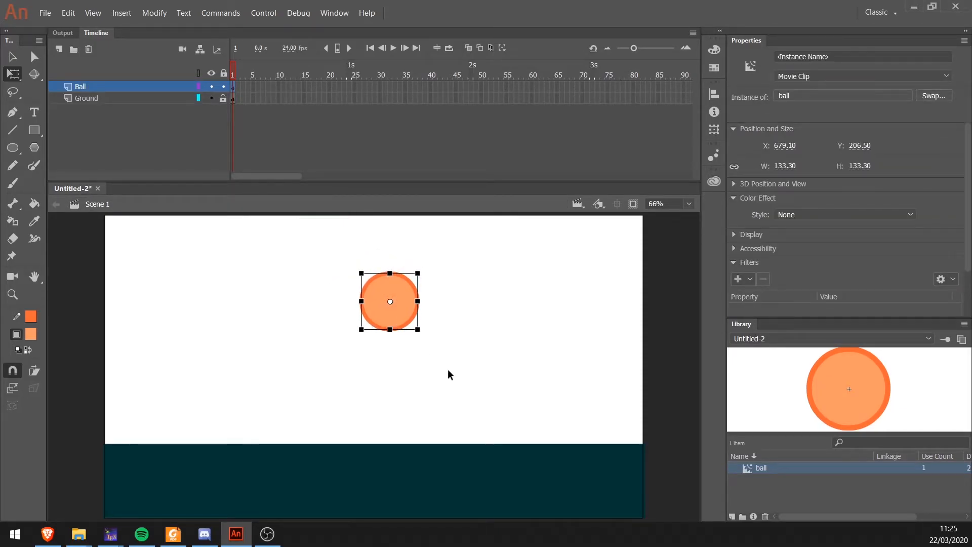
Centre the ball instance horizontally on the stage
left_click(440, 366)
left_click(400, 290)
left_click_drag(418, 273, 438, 282)
left_click(714, 93)
left_click(603, 115)
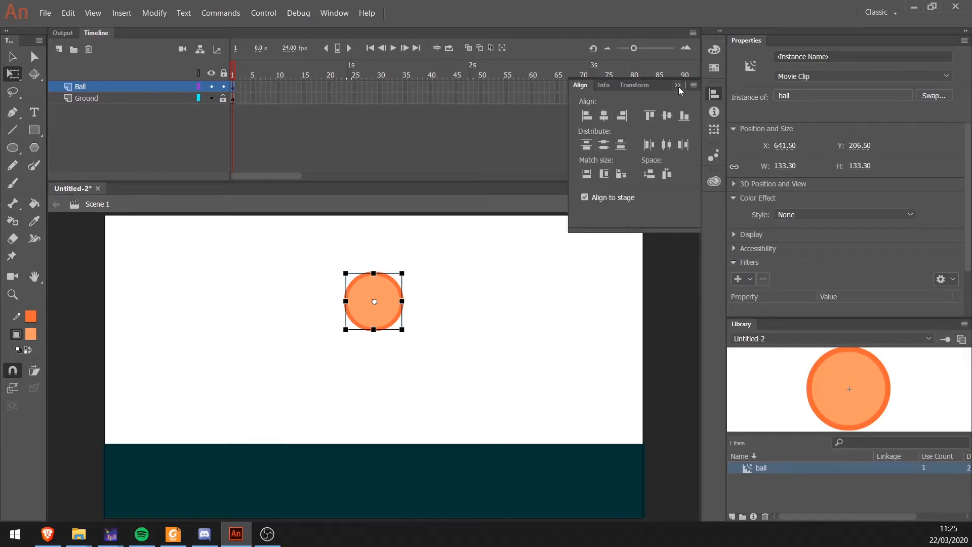
left_click(677, 85)
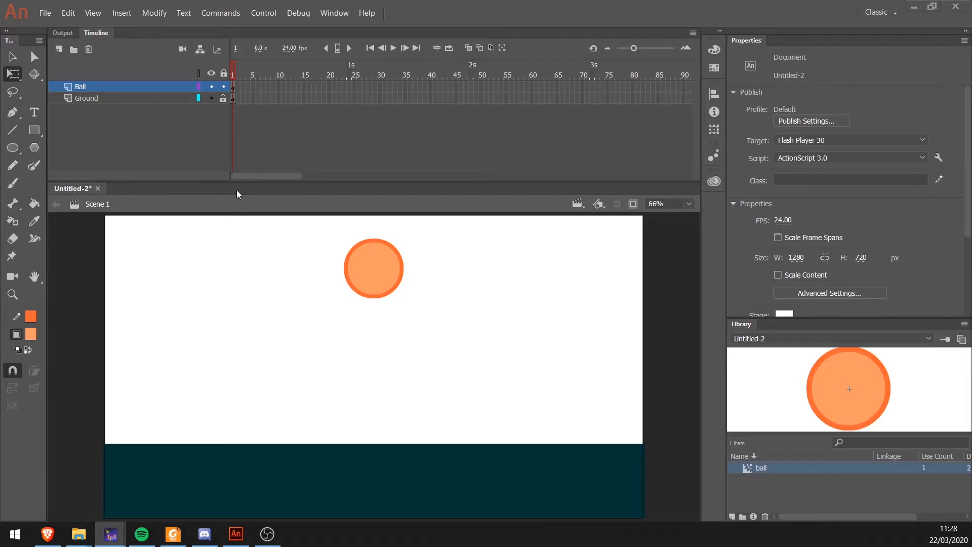
Insert a keyframe at frame 25 on the Ball layer and extend the Ground layer to frame 25
left_click(356, 88)
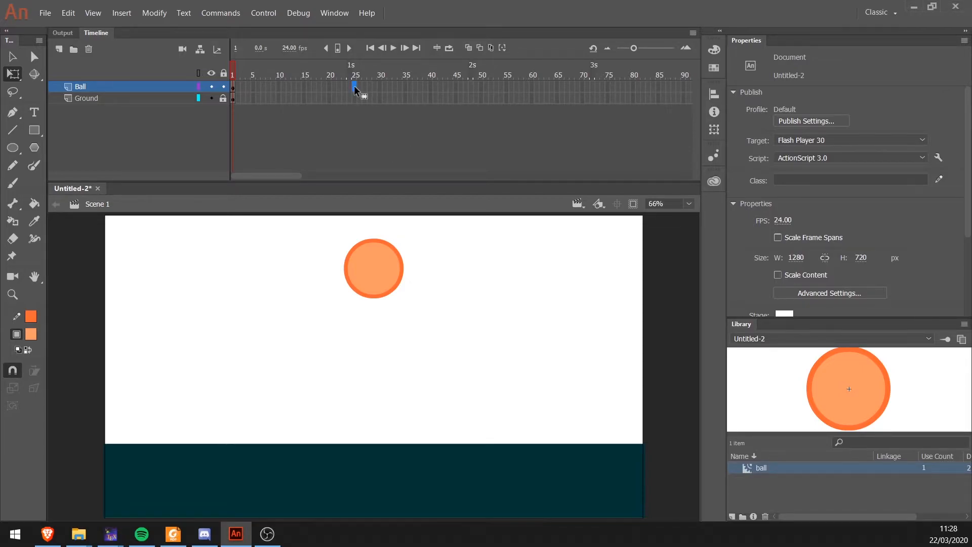
key("F6")
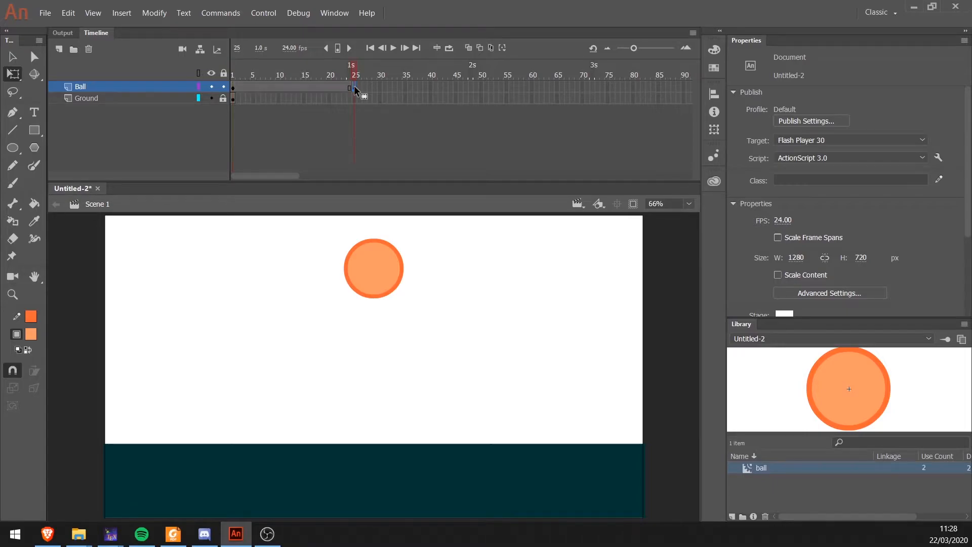
left_click(353, 96)
key("F5")
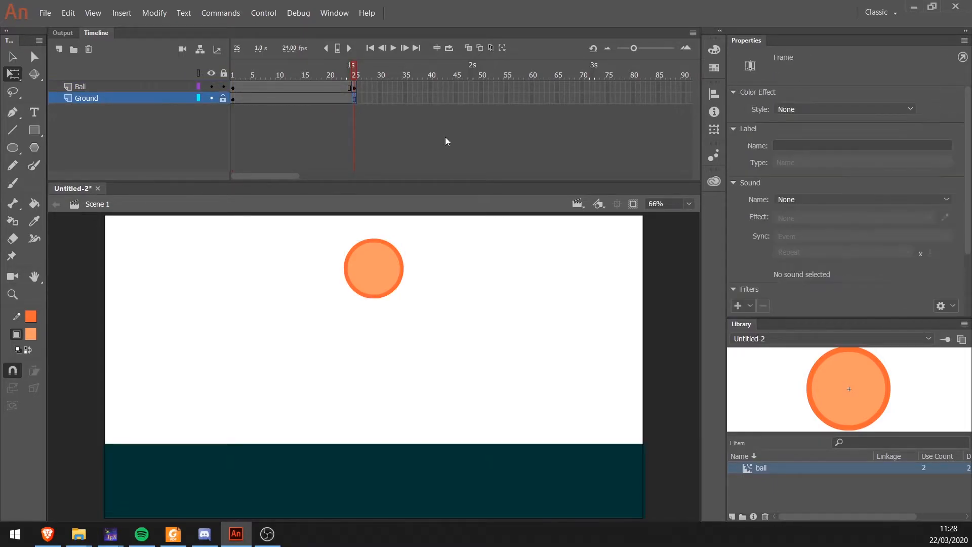
left_click(357, 75)
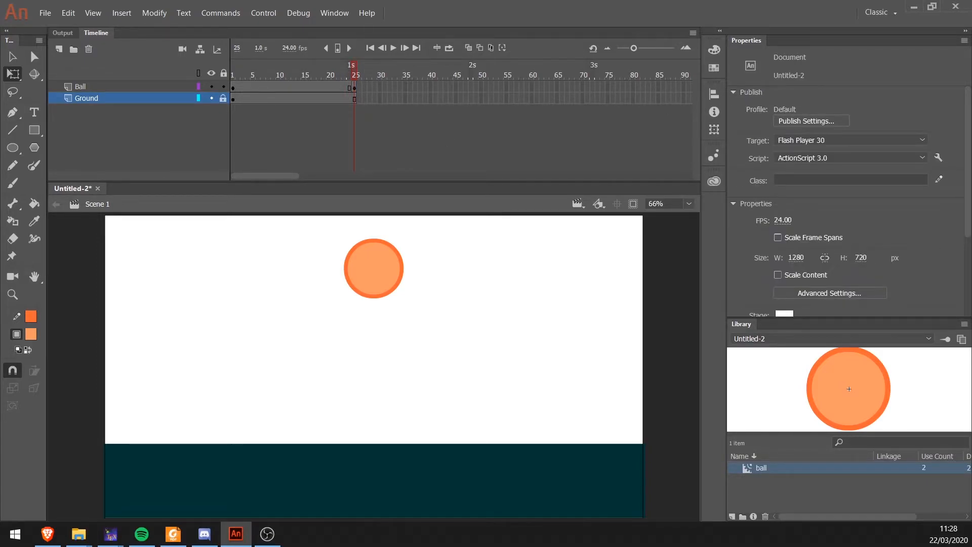
Insert a Ball layer keyframe at frame 13 and move the ball straight down onto the ground, to about Y 562
left_click(291, 86)
type("13")
key("Return")
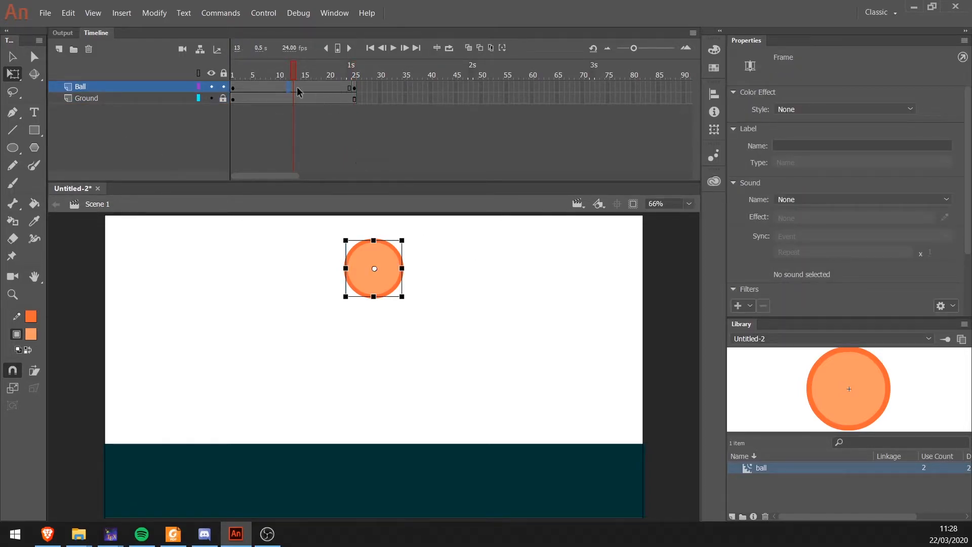
right_click(293, 89)
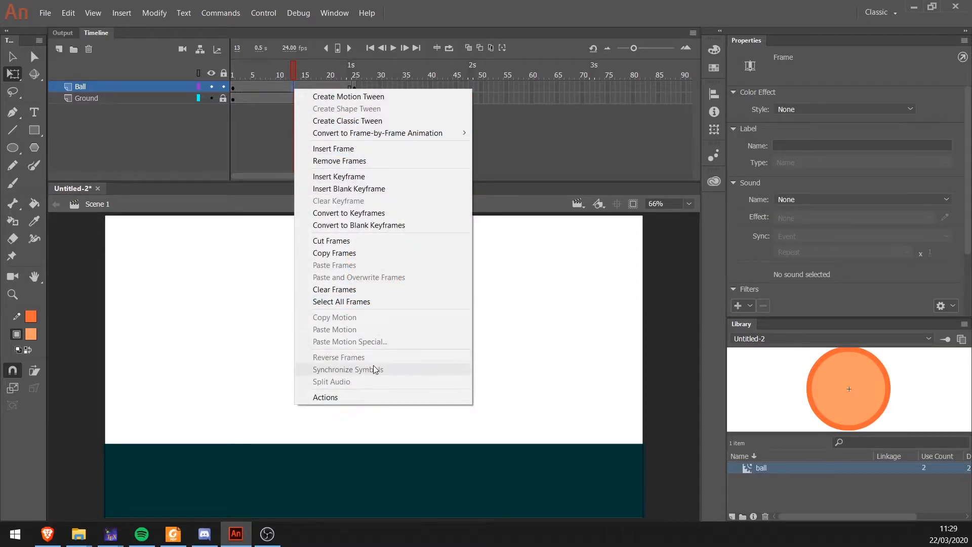
left_click(377, 177)
left_click_drag(382, 260, 378, 449)
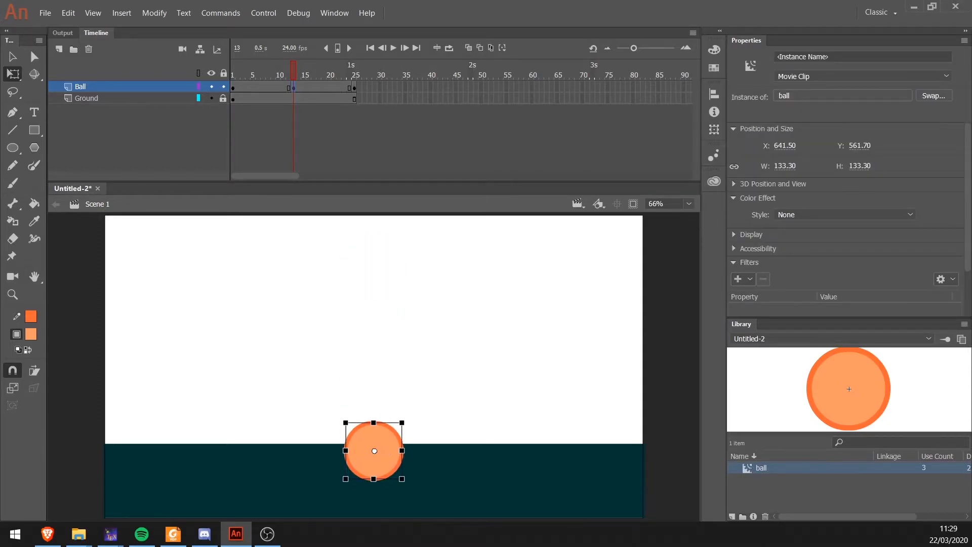
Create classic tweens on the Ball layer between frames 1 and 13 and between frames 13 and 25
mouse_move(280, 68)
left_mouse_down()
mouse_move(311, 67)
mouse_move(279, 69)
left_mouse_up()
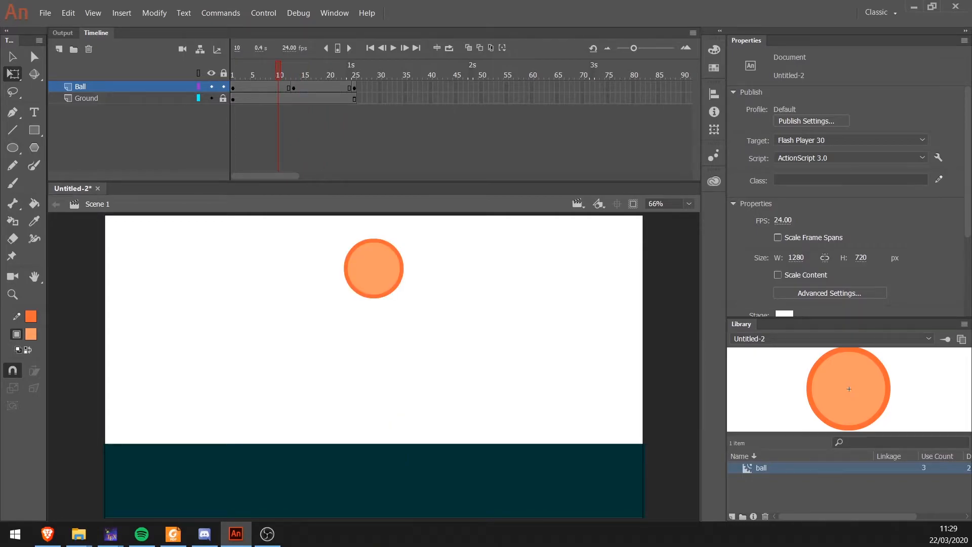
right_click(263, 87)
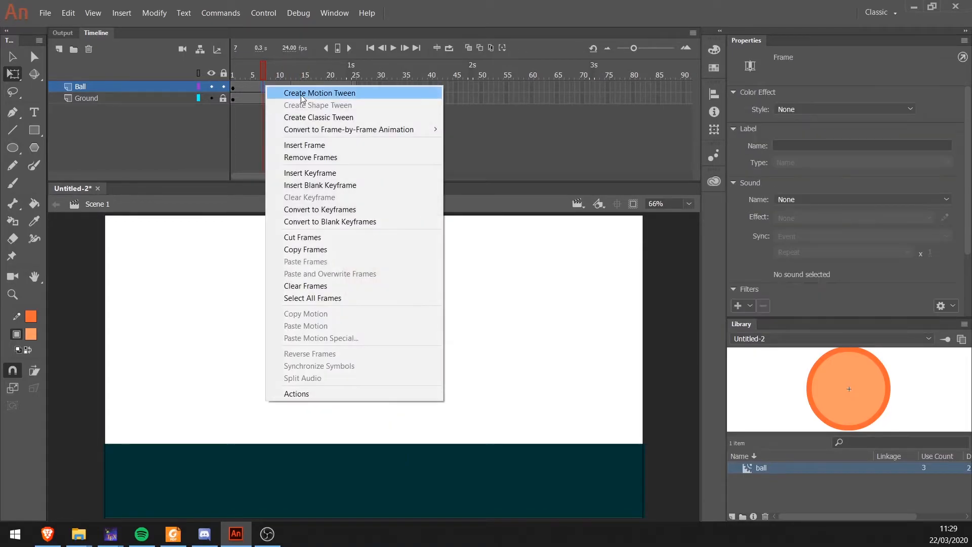
left_click(302, 117)
right_click(313, 86)
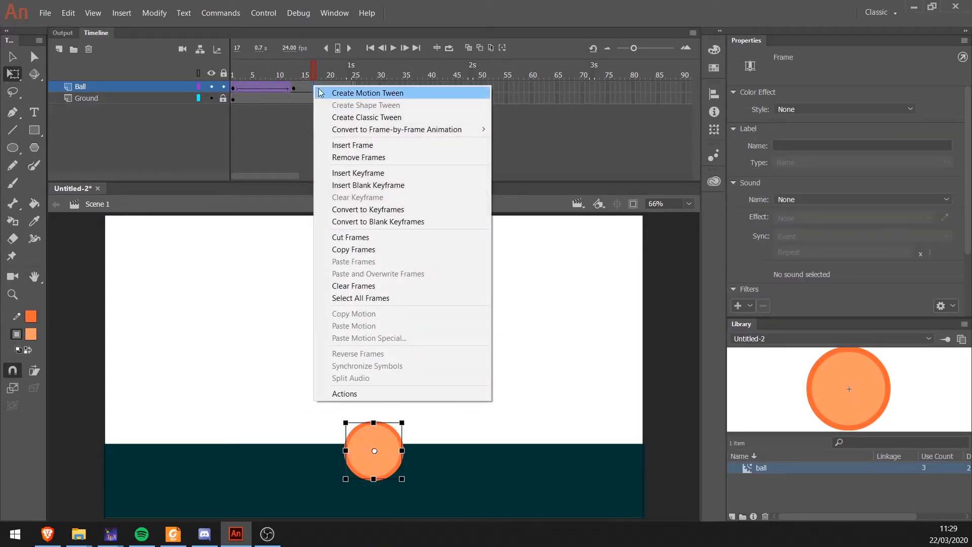
left_click(352, 118)
Play the bounce on the timeline, test the movie, and fit the preview window's height to the scene
key("Return")
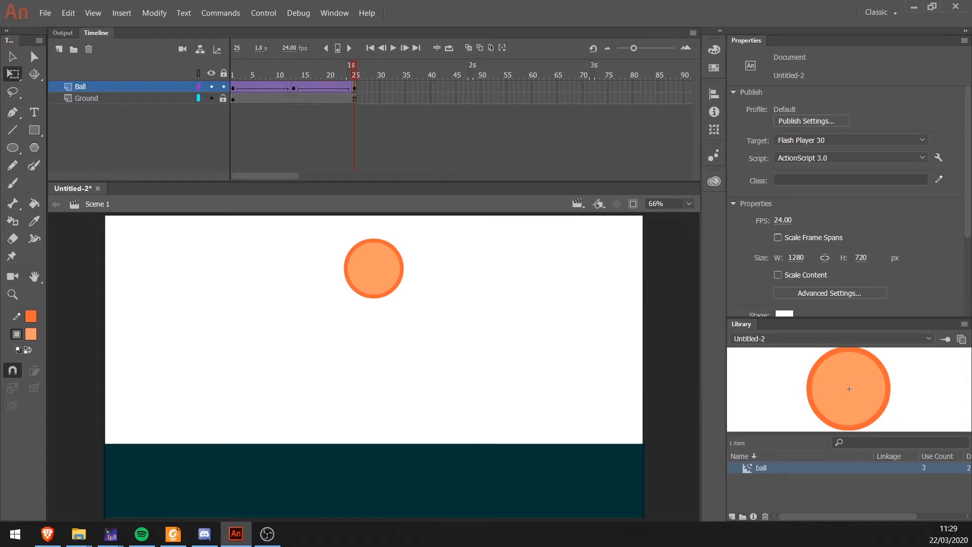
key("ctrl+Return")
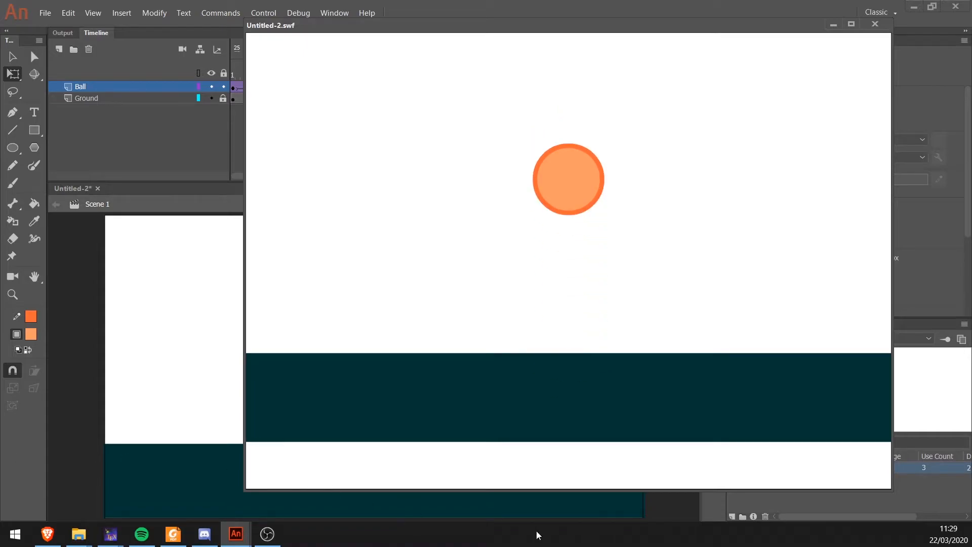
left_click_drag(612, 490, 620, 397)
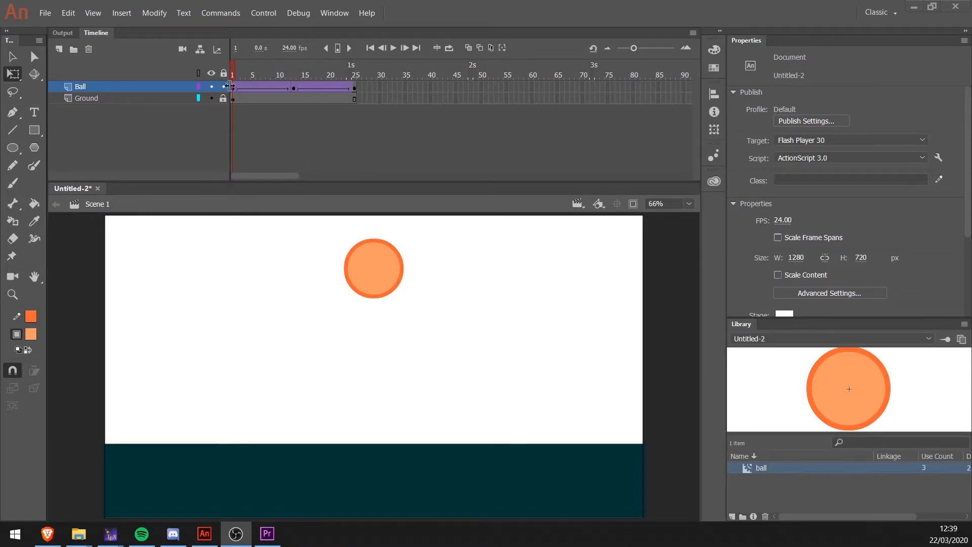
Set the easing of the Ball layer's tween starting at frame 1 to the Ease In preset Quad
left_click(247, 89)
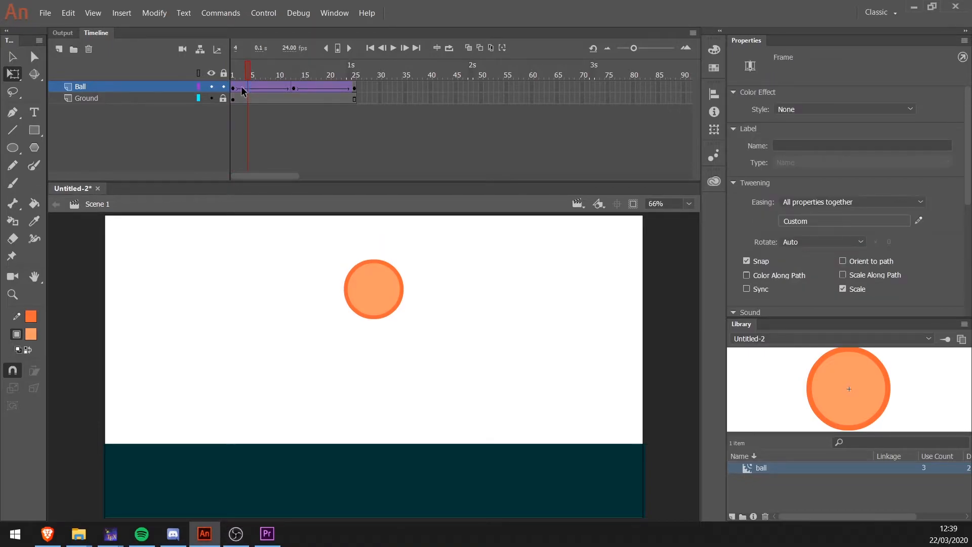
left_click(241, 88)
left_click(233, 88)
left_click(235, 88)
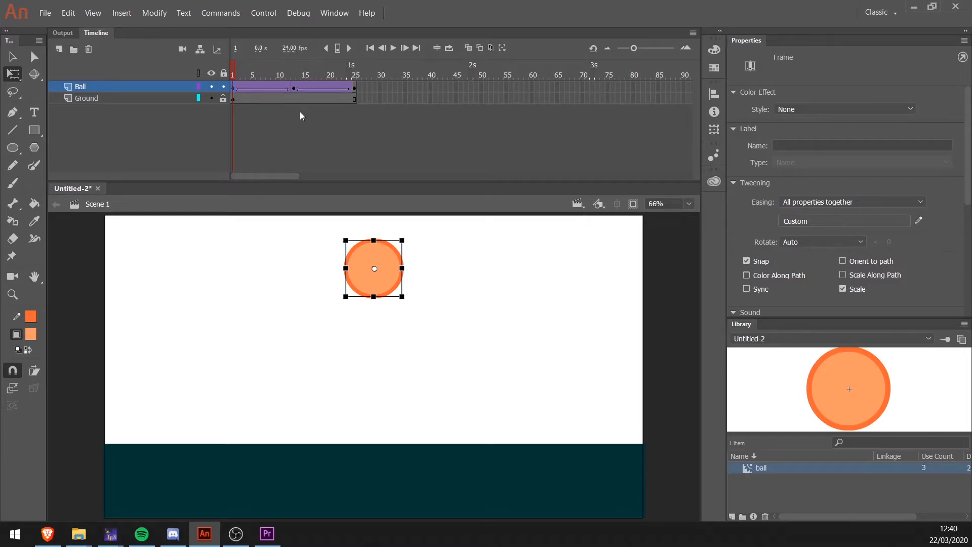
left_click(816, 223)
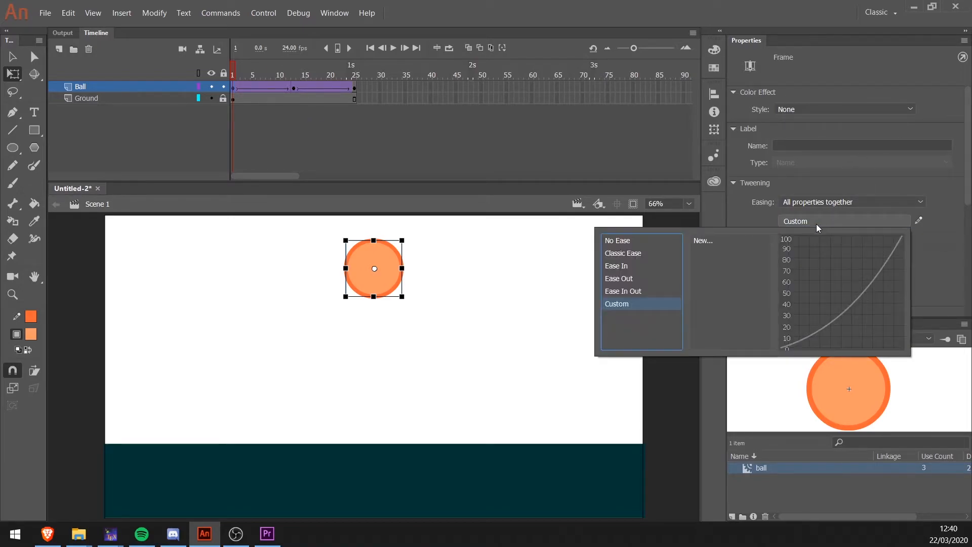
left_click(620, 241)
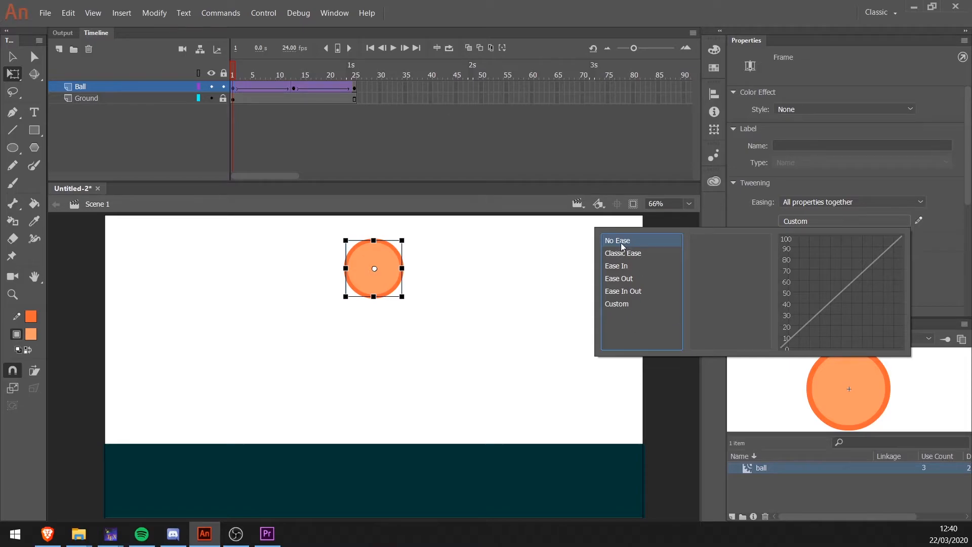
left_click(624, 264)
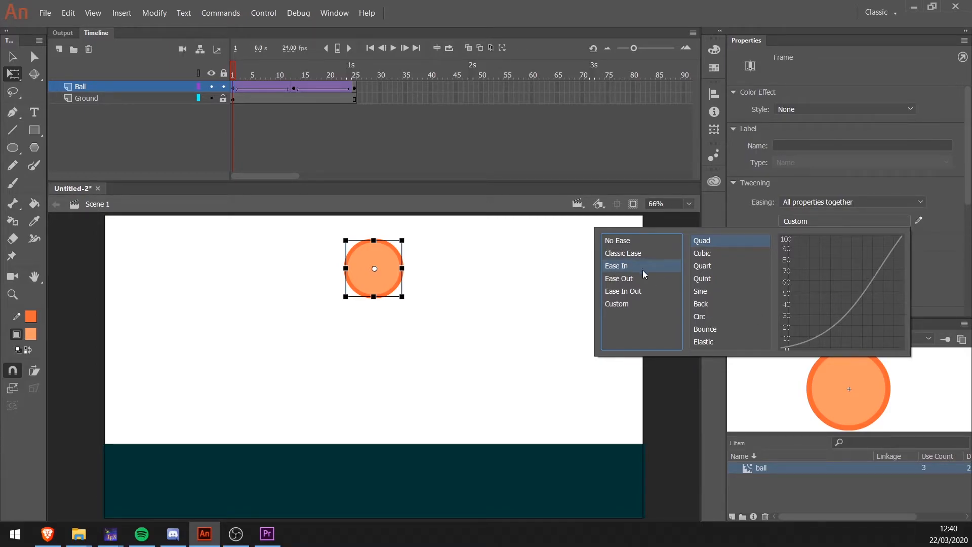
left_click(702, 254)
left_click(718, 266)
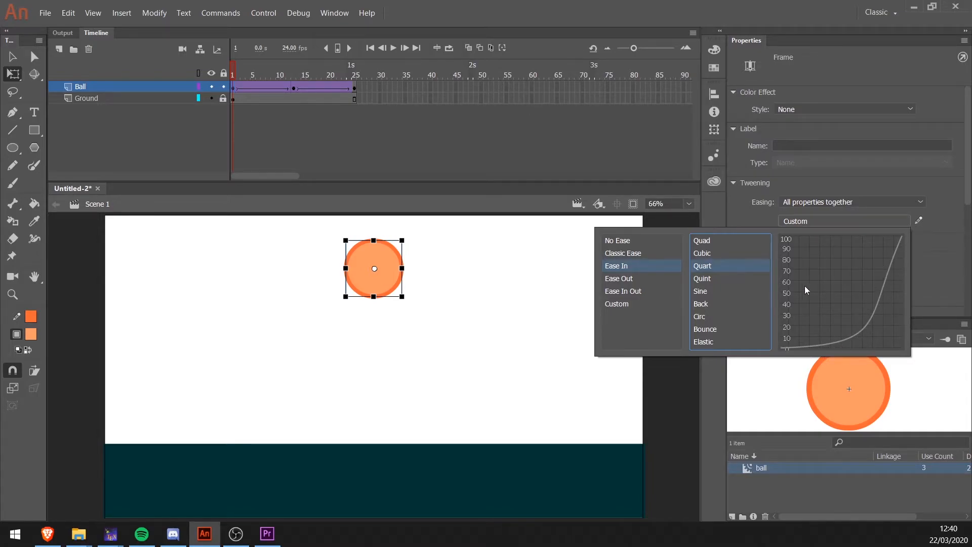
left_click(712, 241)
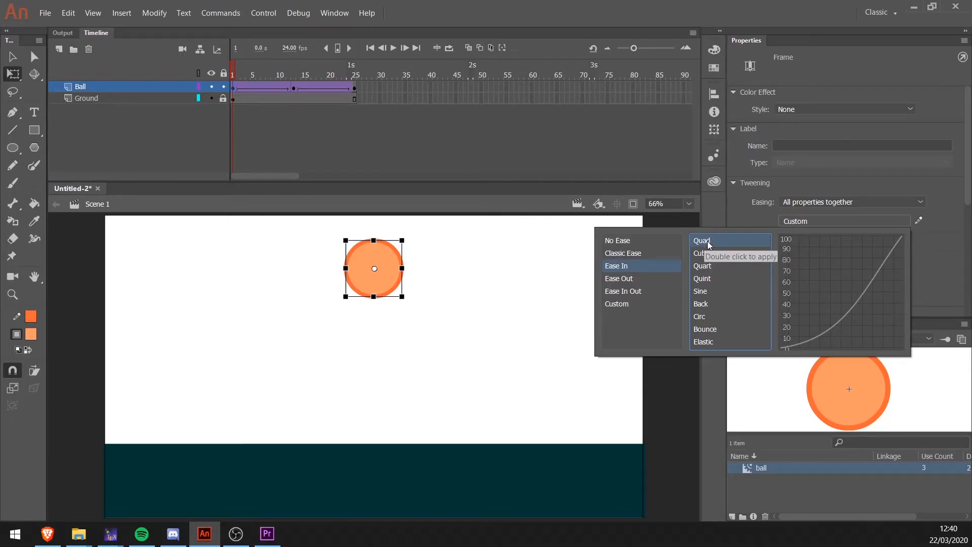
double_click(709, 242)
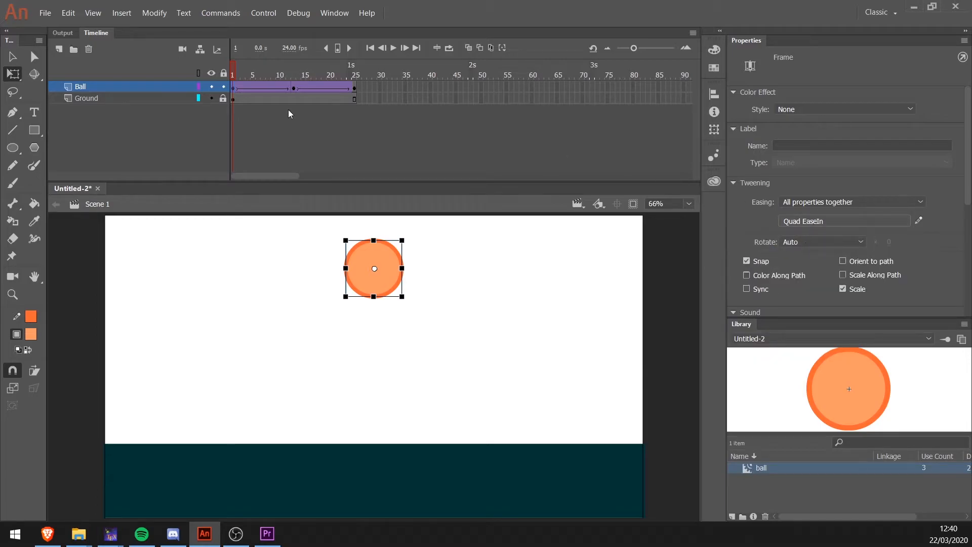
Set the easing of the Ball layer's tween starting at frame 13 to the Ease Out preset Quad
left_click(294, 88)
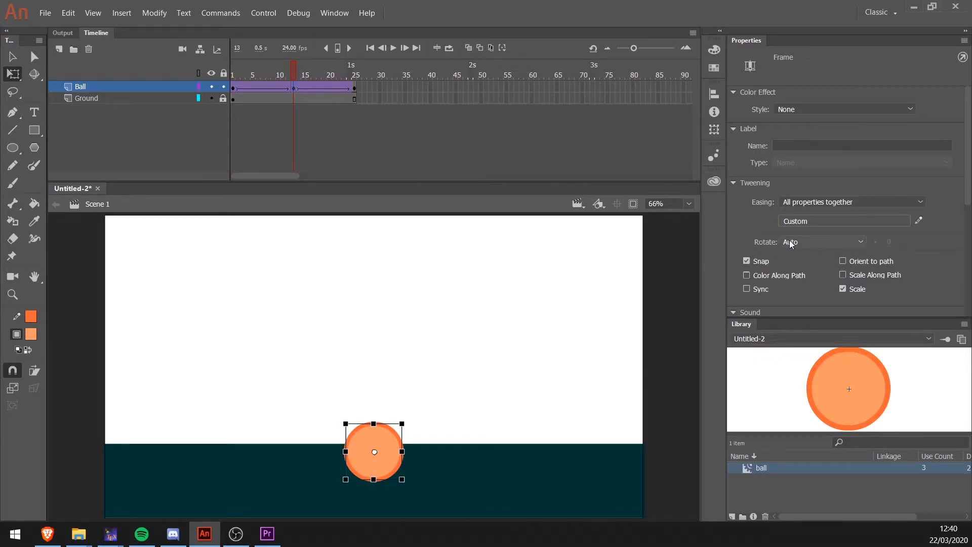
left_click(794, 222)
left_click(633, 268)
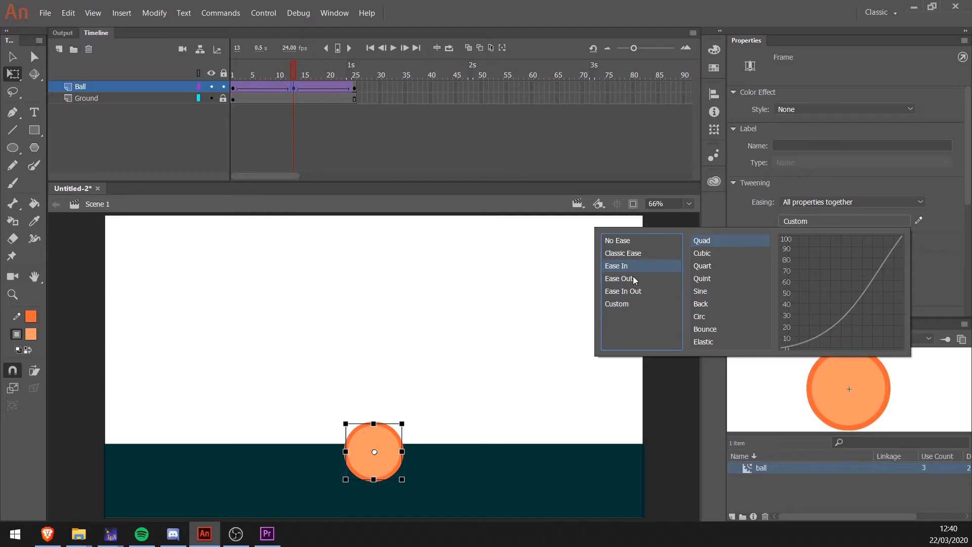
left_click(621, 278)
left_click(704, 256)
left_click(709, 243)
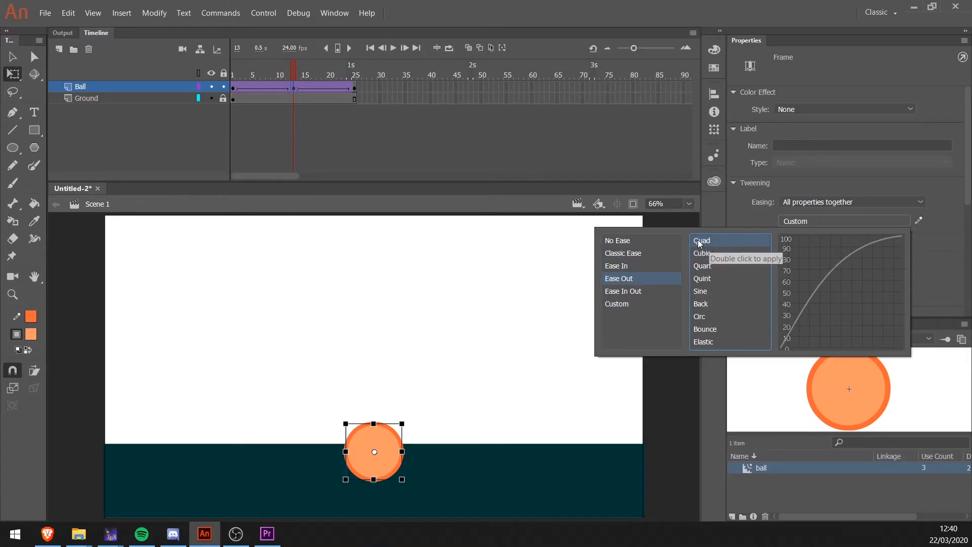
double_click(706, 240)
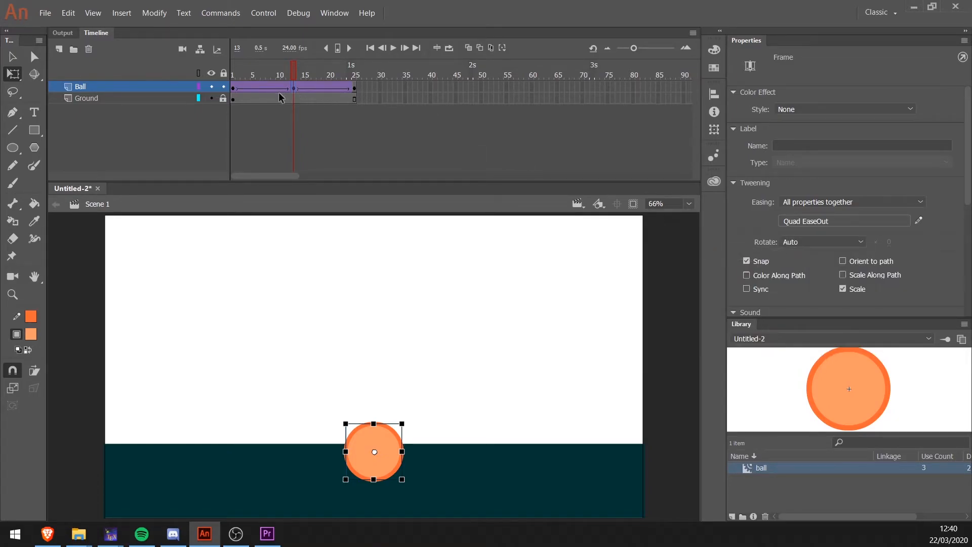
Play the eased bounce from frame 1, test the movie in the preview window, and close the preview
left_click_drag(300, 77, 193, 94)
key("Return")
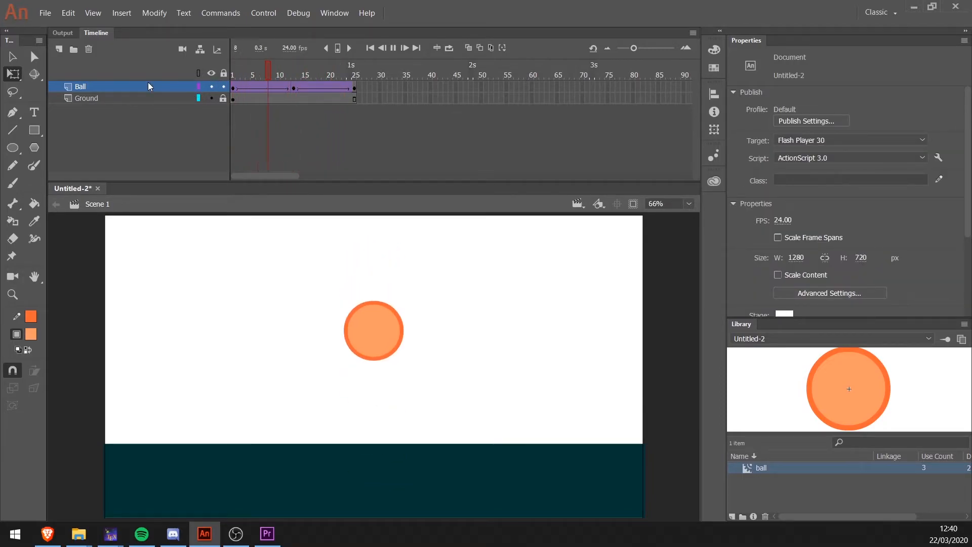
key("ctrl+Return")
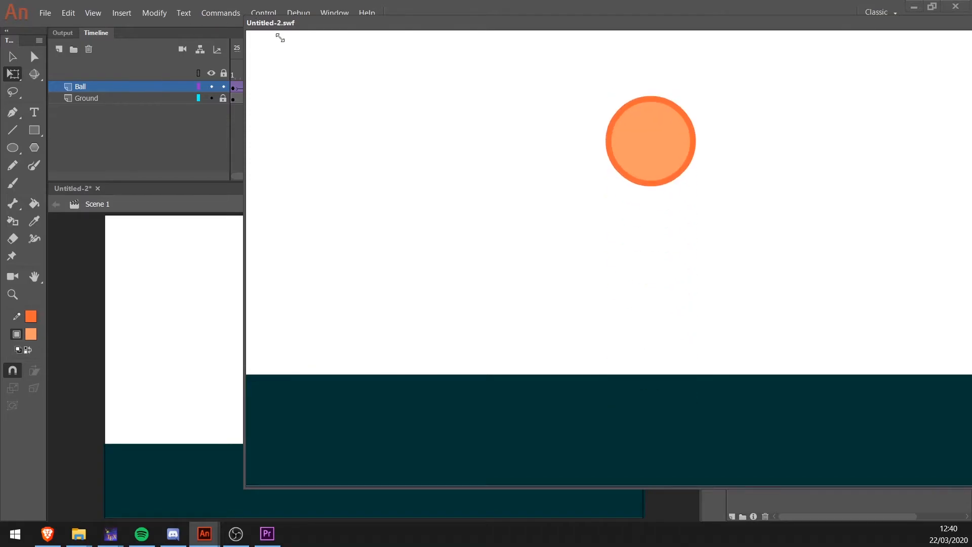
left_click_drag(473, 22, 324, 36)
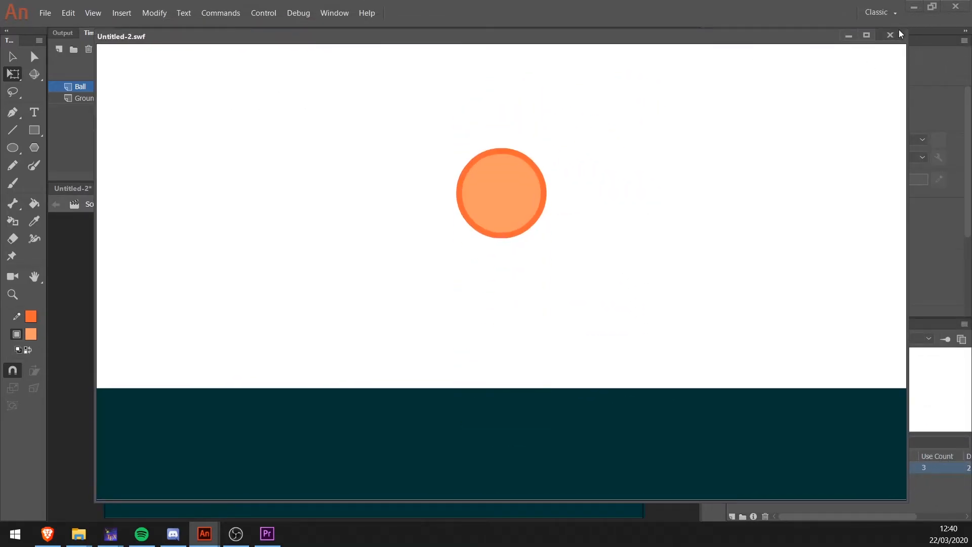
left_click(890, 35)
key("Return")
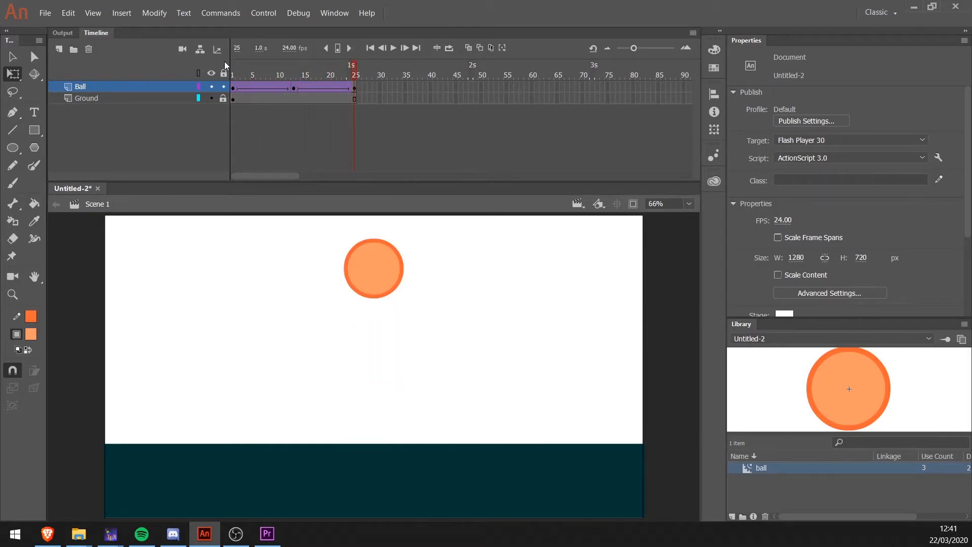
key("Return")
Squash the ball at frame 13 to about 256 px wide and 83 px high
left_click(293, 74)
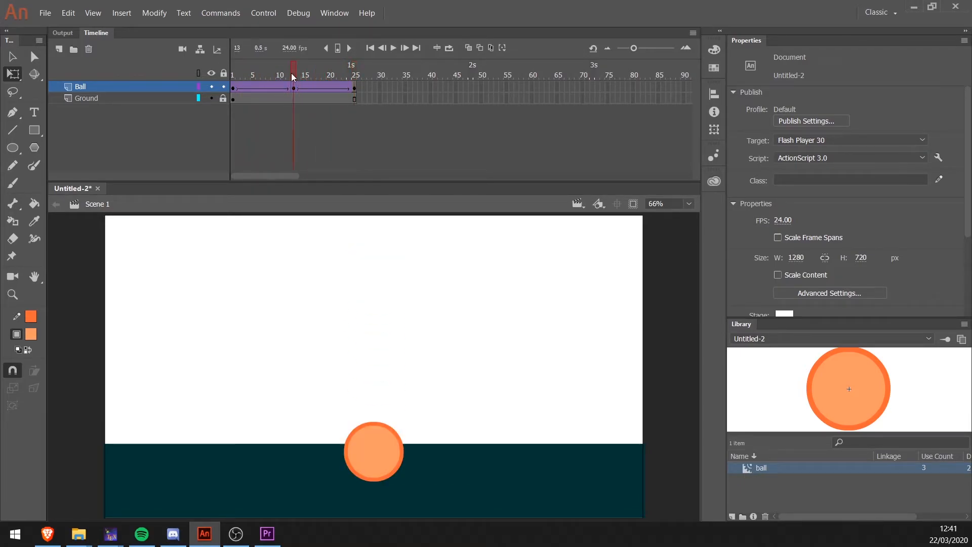
left_click(383, 466)
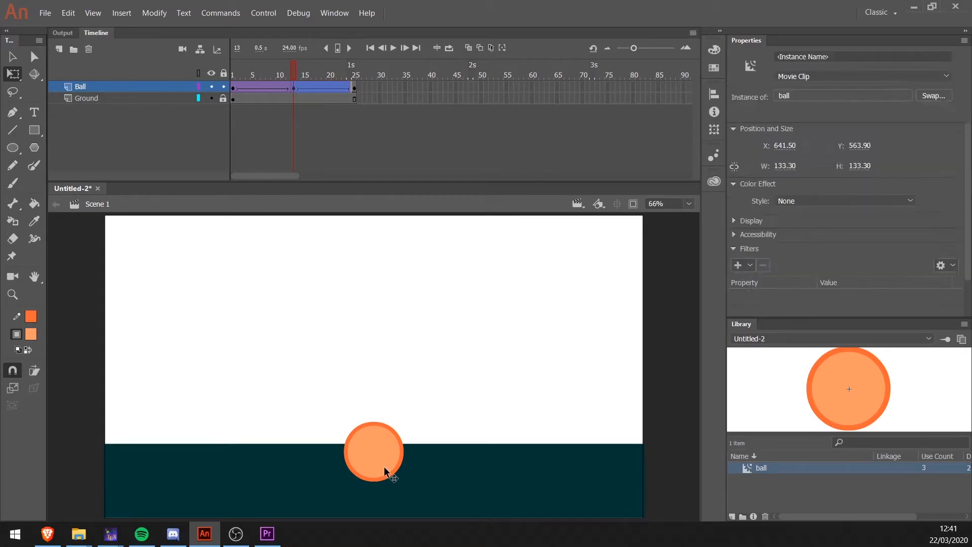
left_click_drag(405, 453, 427, 452)
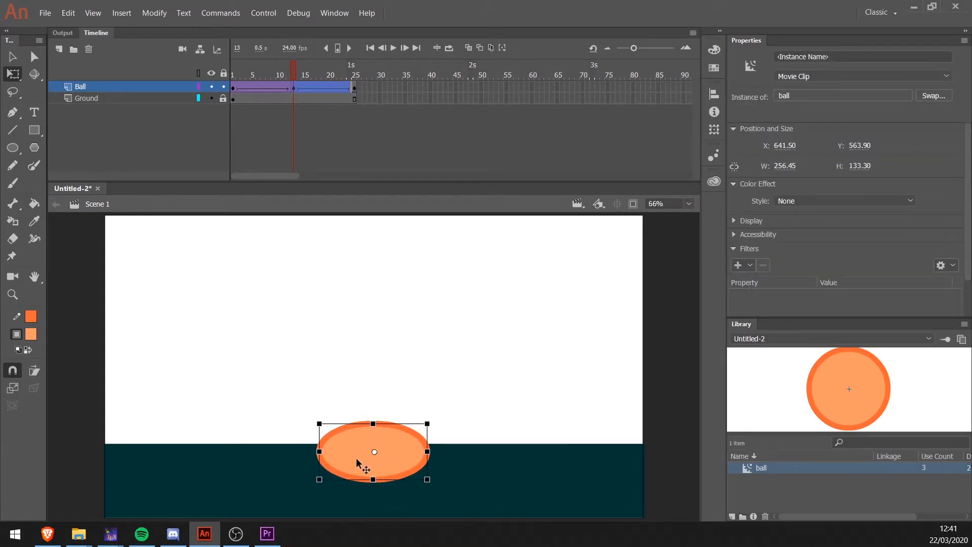
left_click_drag(372, 423, 373, 434)
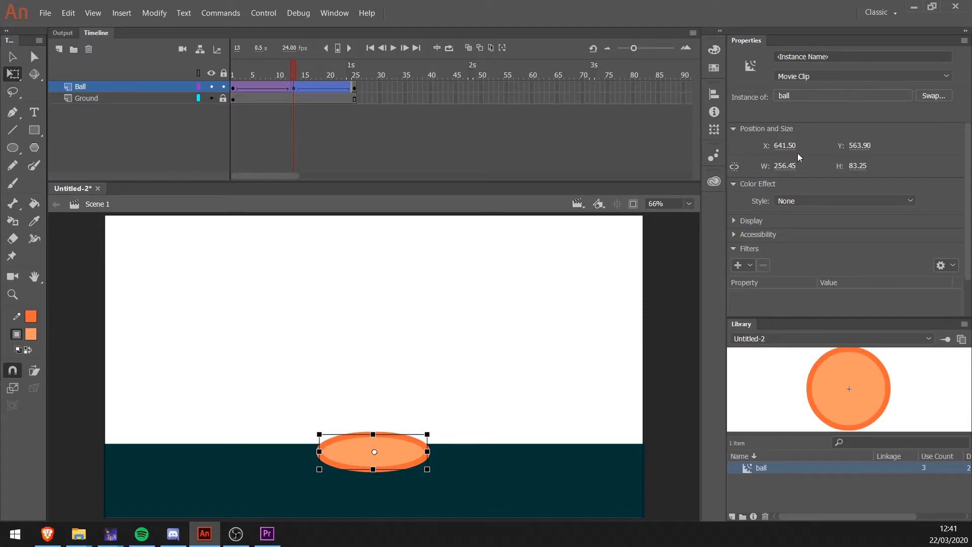
Reset the ball's scale at frame 13 to 100% width and 100% height in the Transform settings
left_click(714, 129)
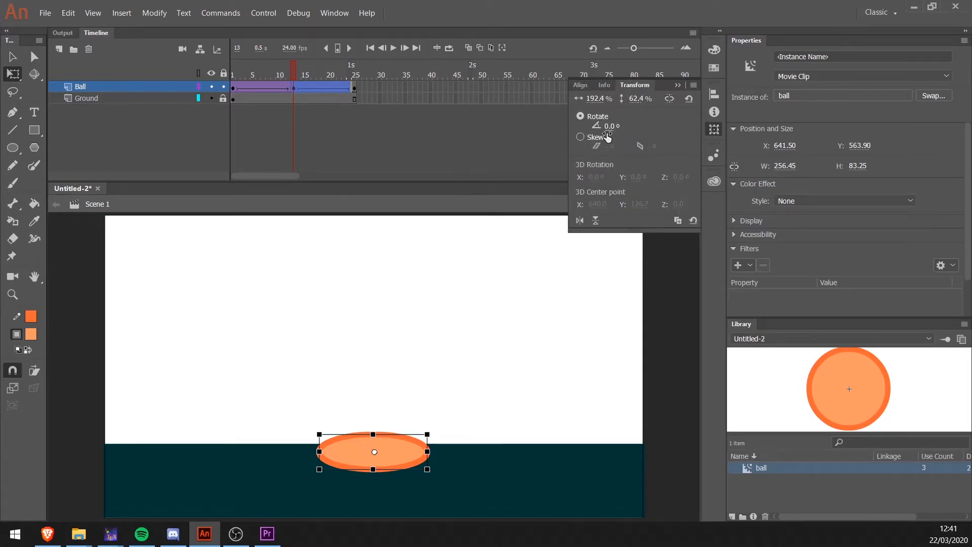
left_click(605, 98)
type("100")
key("Tab")
type("100")
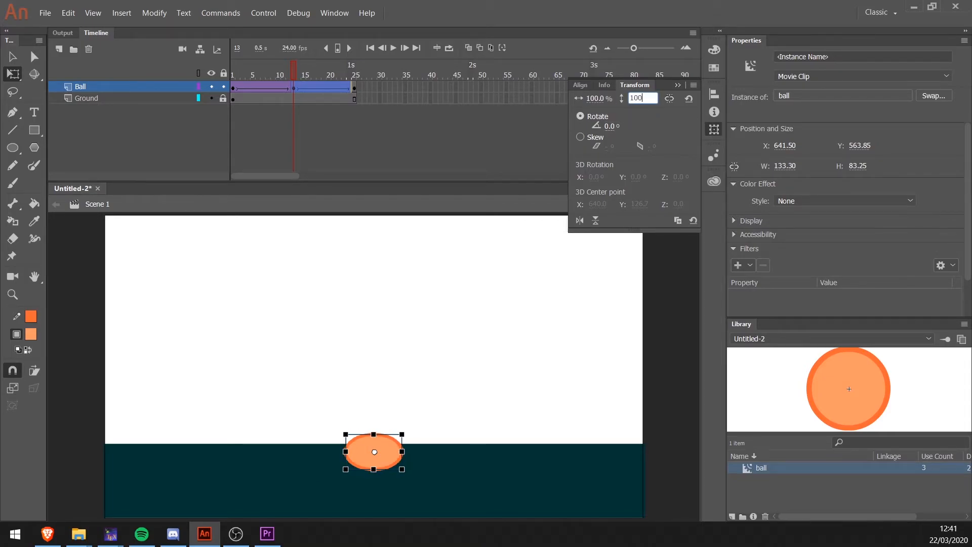
key("Return")
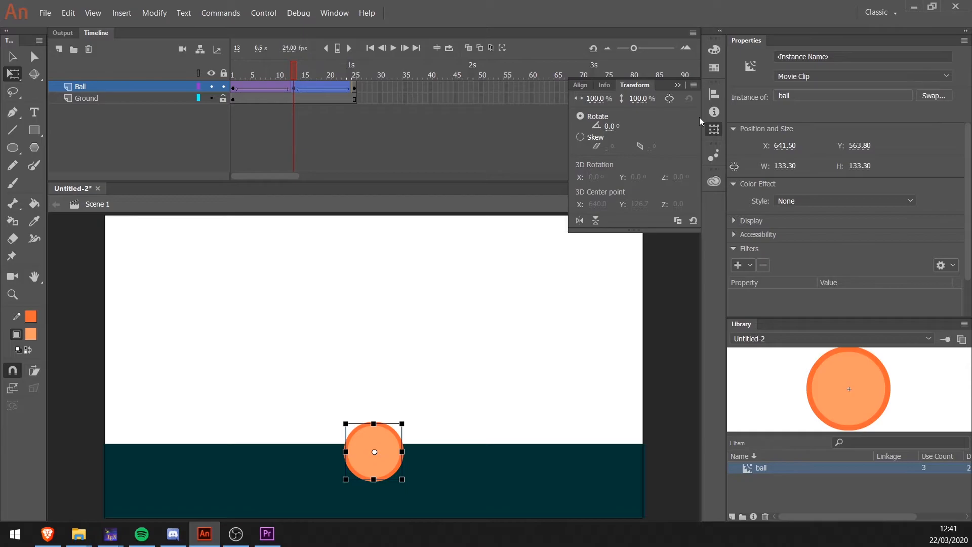
Scale the ball at frame 13 to 130% width and 70% height
type("130")
key("Tab")
type("70")
key("Return")
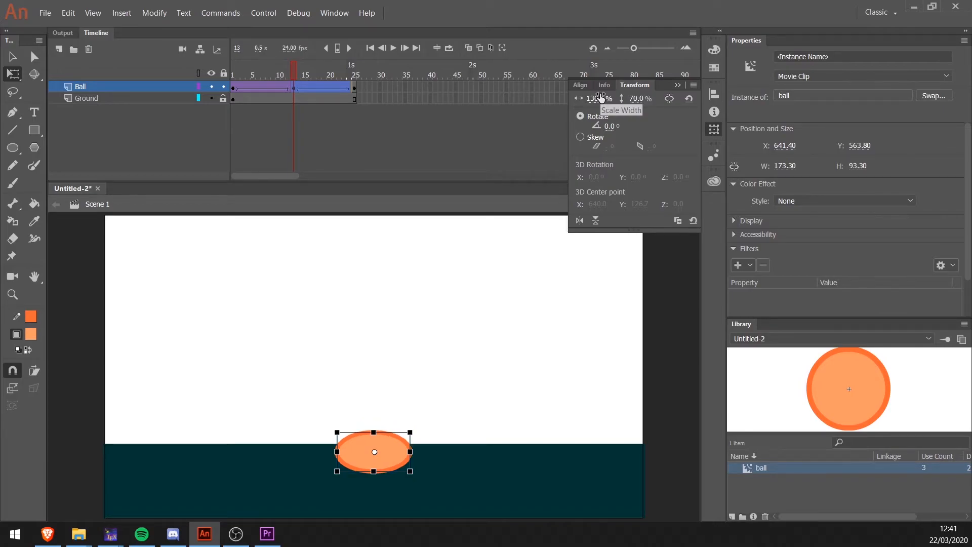
Restore the squashed ball at frame 13 to 100% width and 100% height
left_click(596, 99)
type("100")
key("Tab")
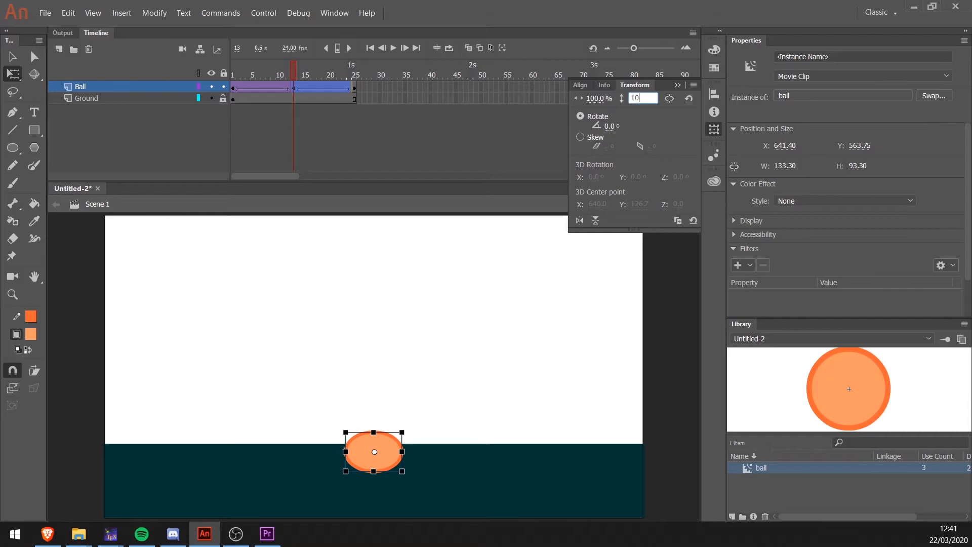
type("100")
key("Return")
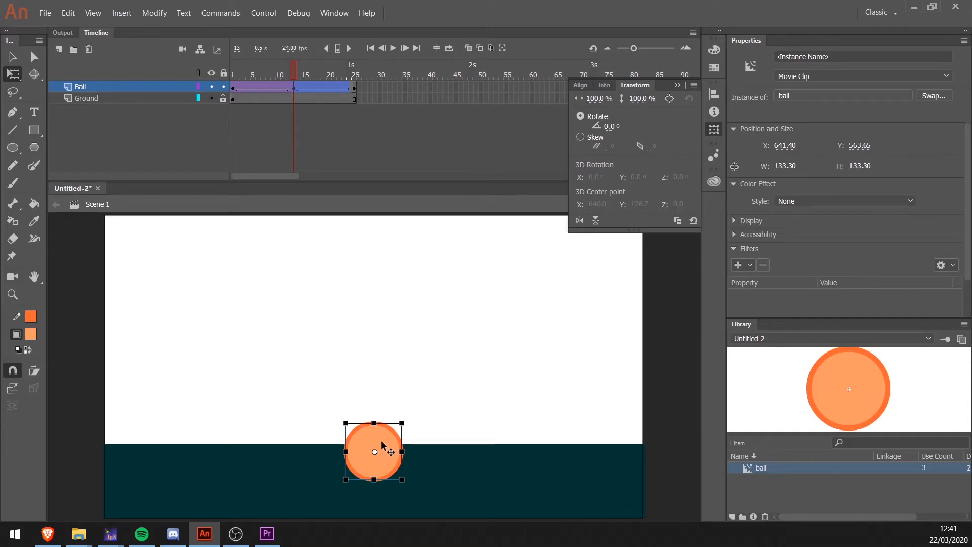
Try squashing the ball at frame 13 to a height of about 47 px from its bottom edge, and undo it
left_click(373, 455)
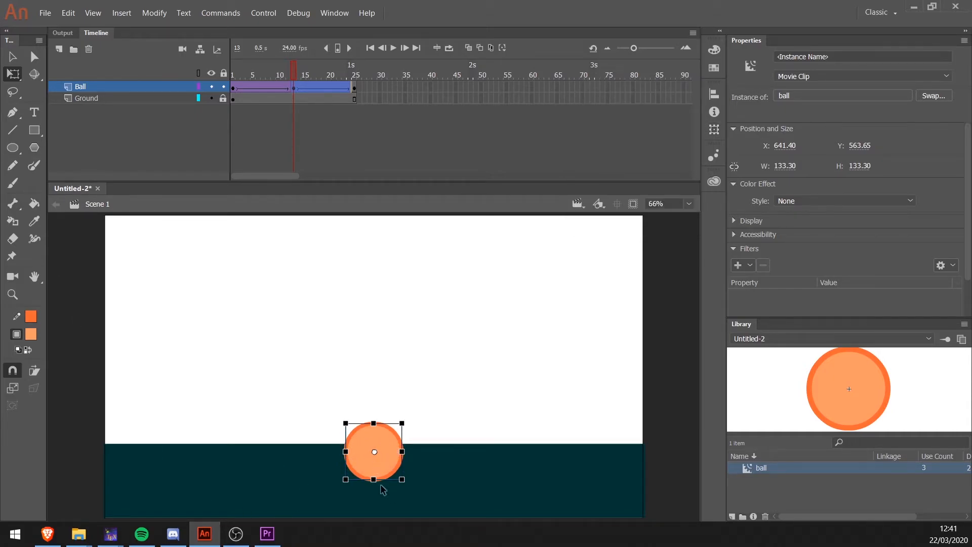
left_click_drag(373, 479, 373, 461)
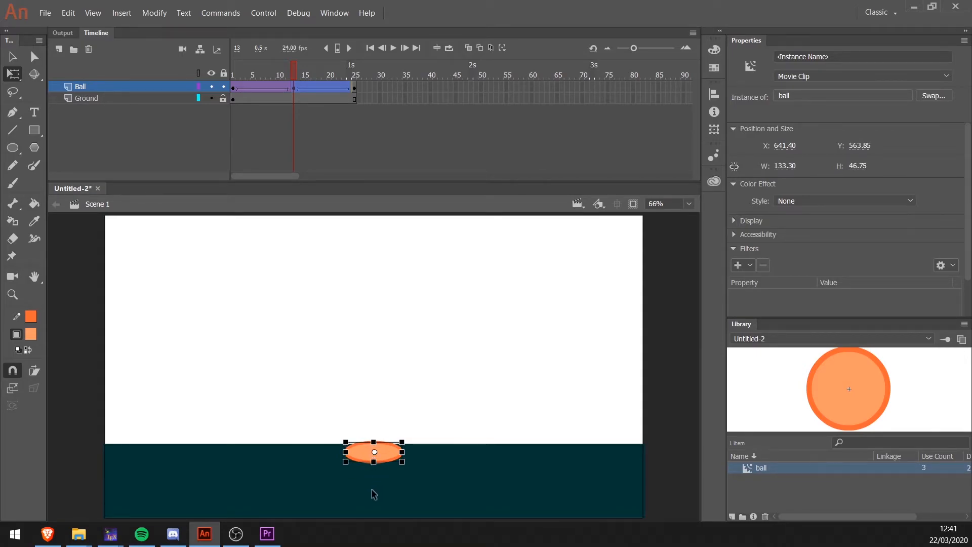
key("ctrl+z")
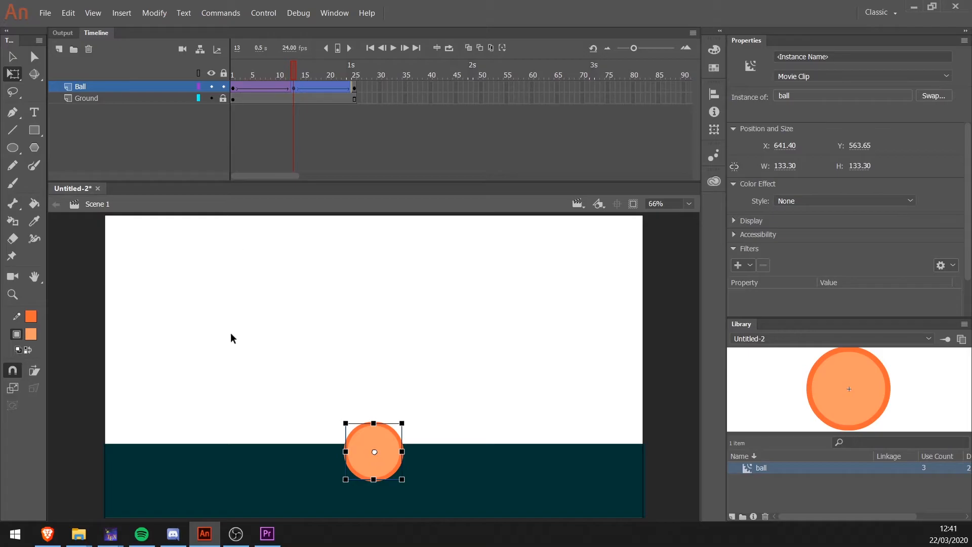
Show the rulers and place a horizontal guide along the bottom of the ball at frame 13
left_click(74, 14)
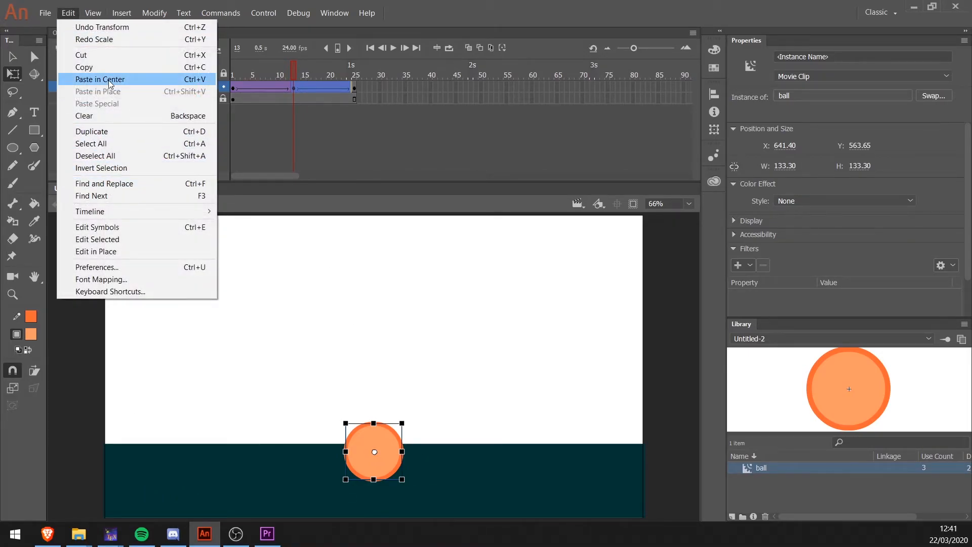
mouse_move(95, 15)
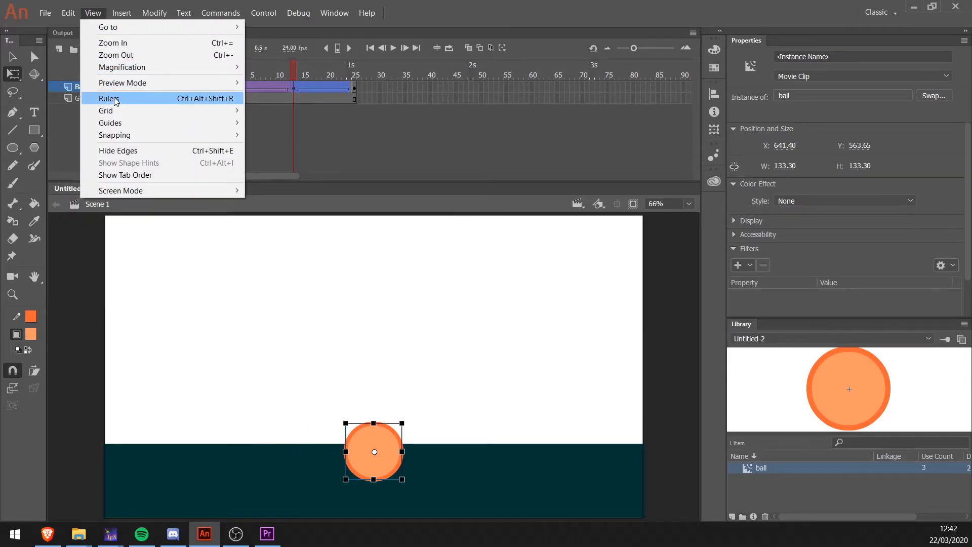
left_click(115, 100)
left_click_drag(377, 218, 401, 483)
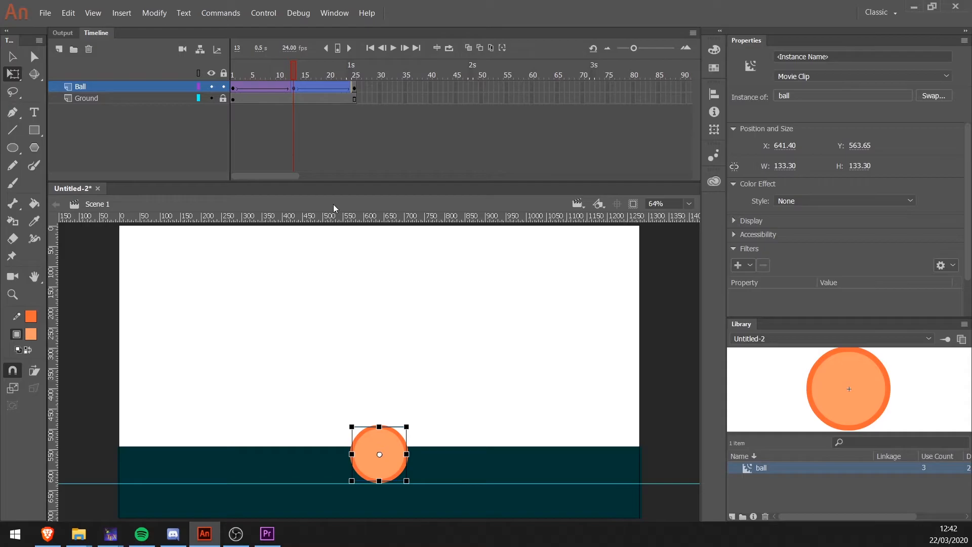
Try squashing the ball against the guide, undo it, and move its transformation point at frame 13 to the ball's bottom edge
left_click_drag(380, 479, 380, 471)
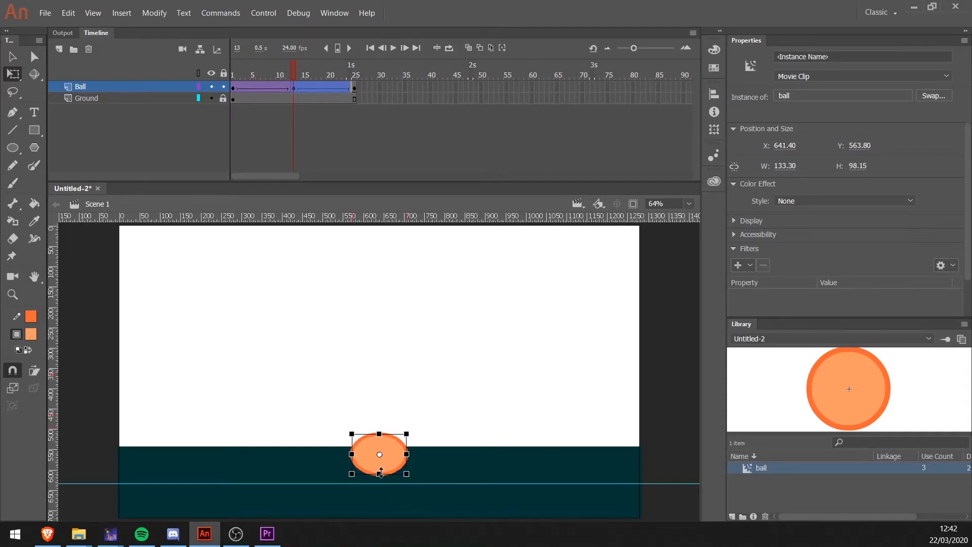
key("ctrl+z")
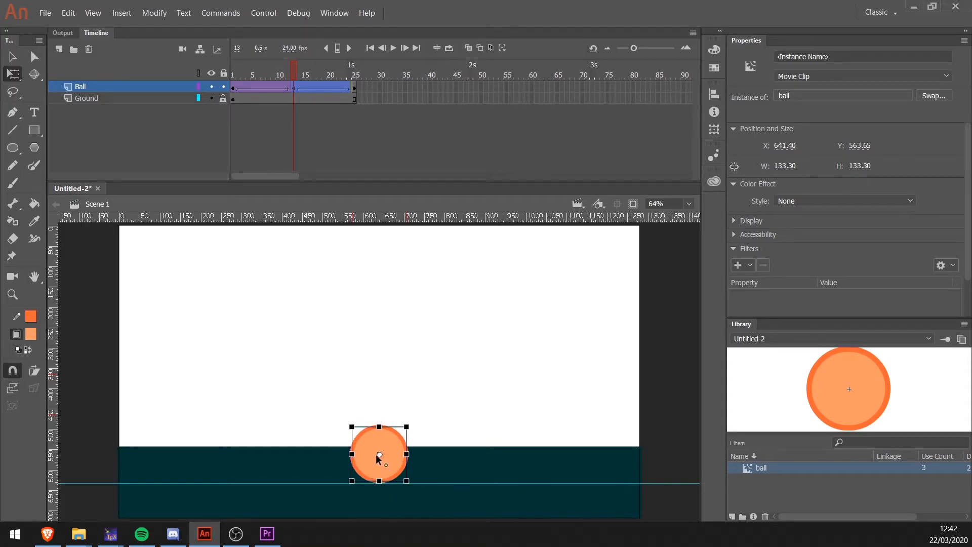
left_click_drag(379, 455, 378, 484)
Inspect the ball's transformation point at the Ball layer keyframes in frames 1, 13 and 25
left_click_drag(293, 80, 233, 79)
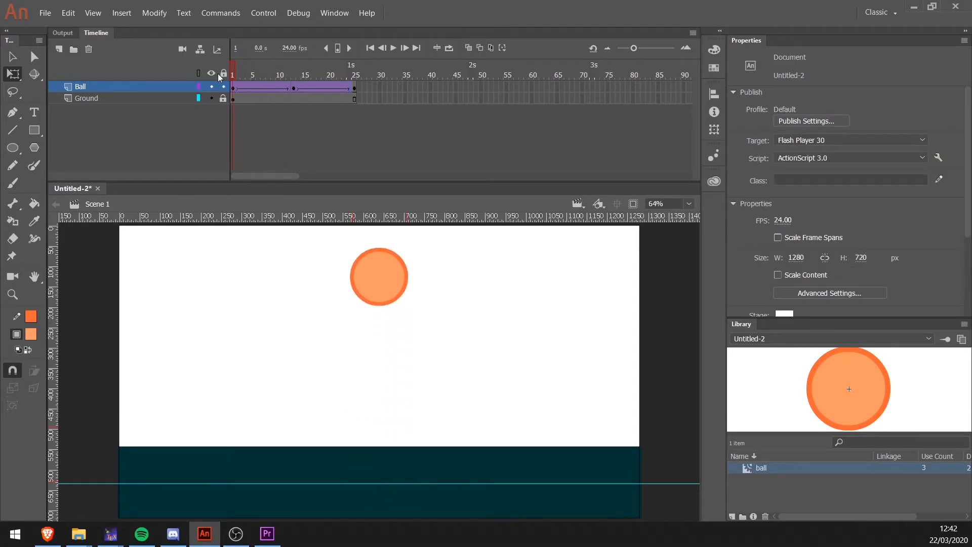
left_click(382, 271)
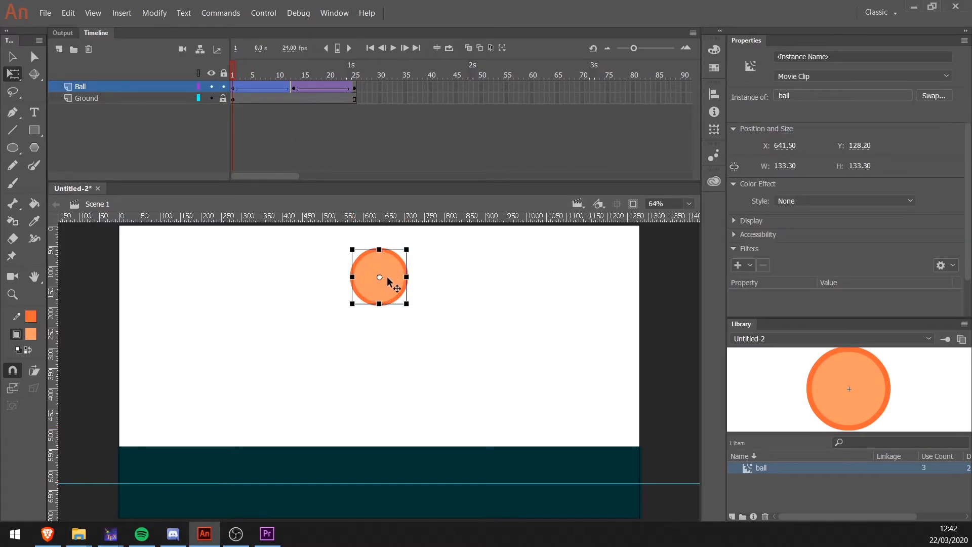
left_click(293, 75)
left_click(372, 445)
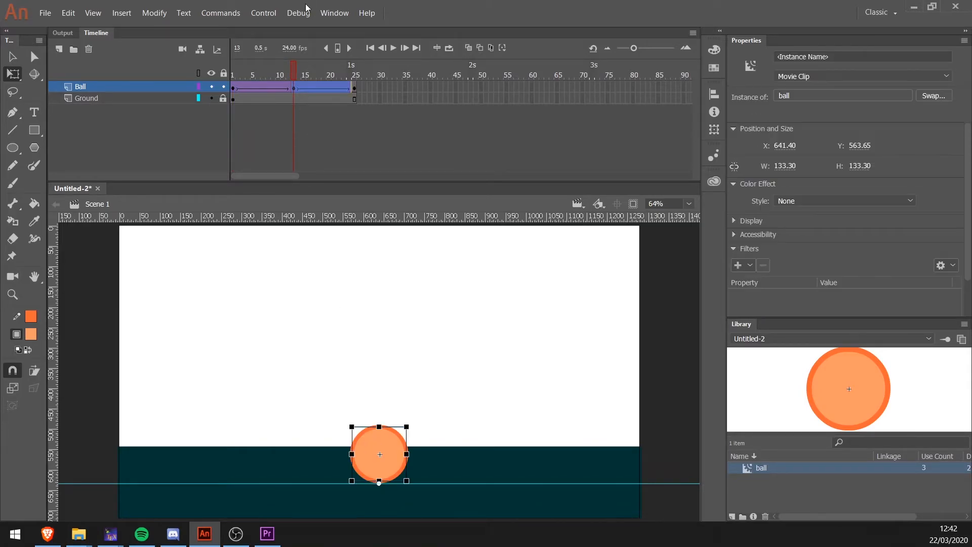
left_click_drag(307, 76, 354, 77)
left_click(354, 88)
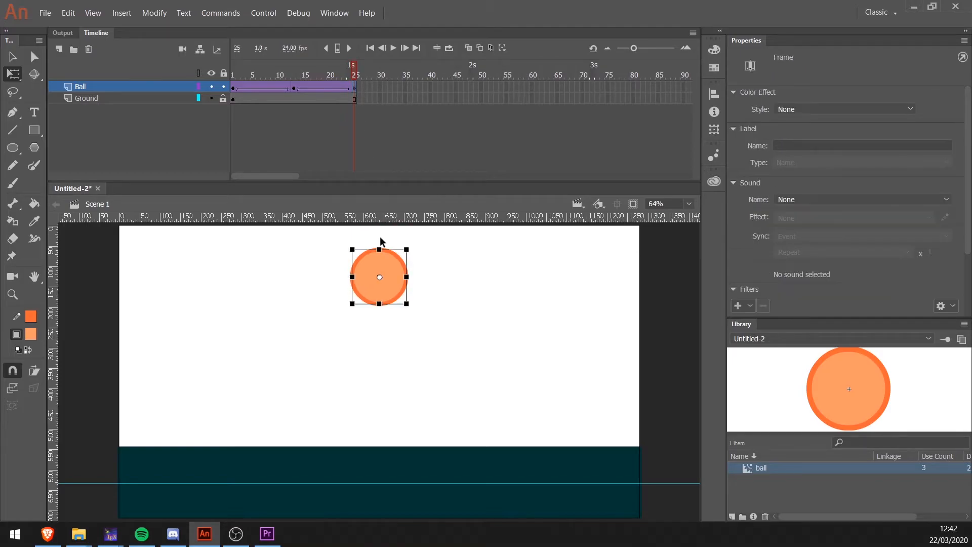
left_click(372, 263)
left_click_drag(354, 73, 357, 80)
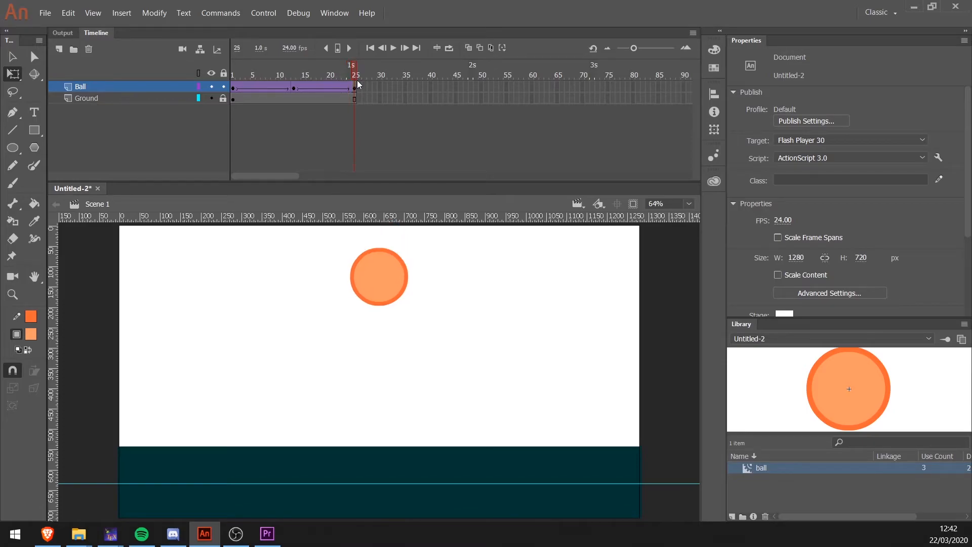
left_click(355, 88)
Move the ball's transformation point at frame 1 to its bottom edge and check its placement up close
left_click_drag(284, 75, 221, 86)
left_click(389, 290)
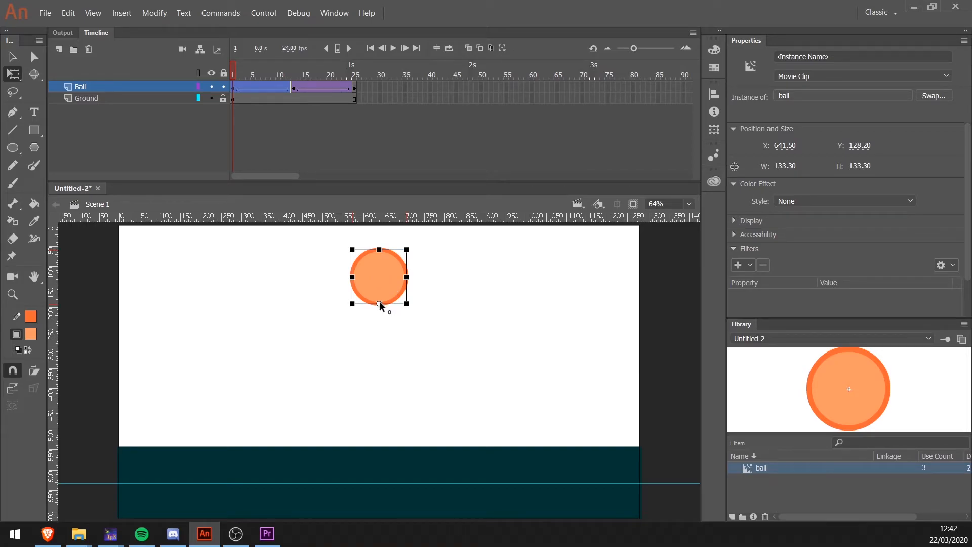
scroll(383, 310, "up", 8)
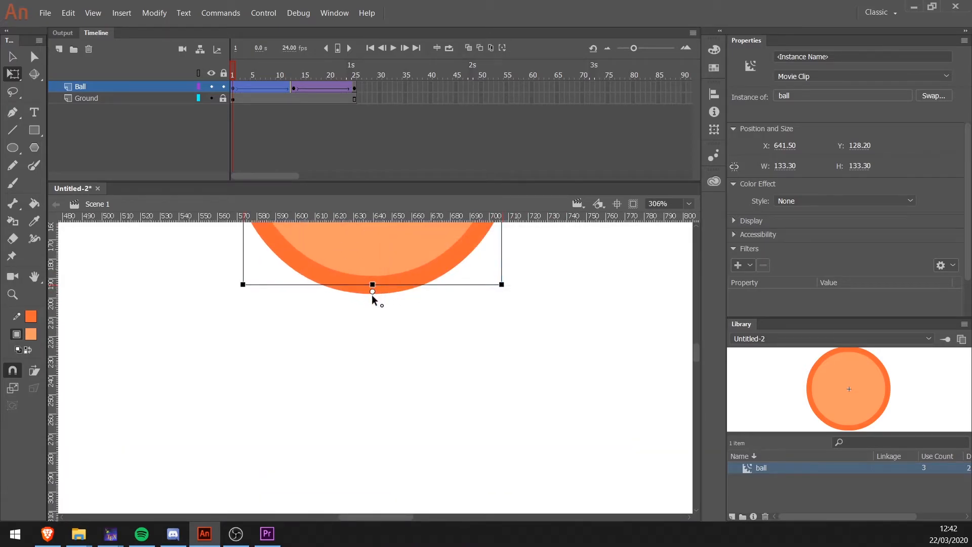
scroll(372, 326, "down", 6)
scroll(371, 328, "down", 1)
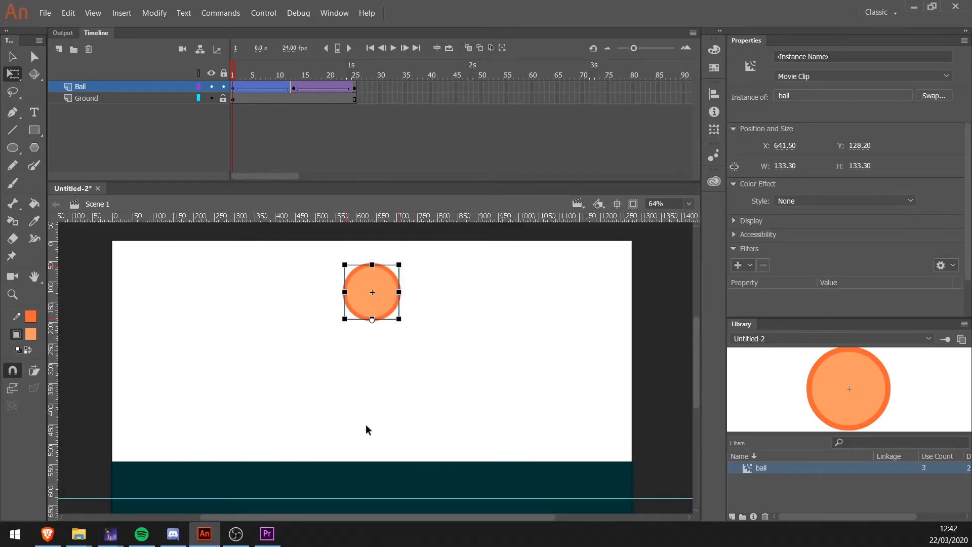
Clear the Ball layer's keyframes at frames 13 and 25, then restore a single end keyframe at frame 25
left_click(293, 87)
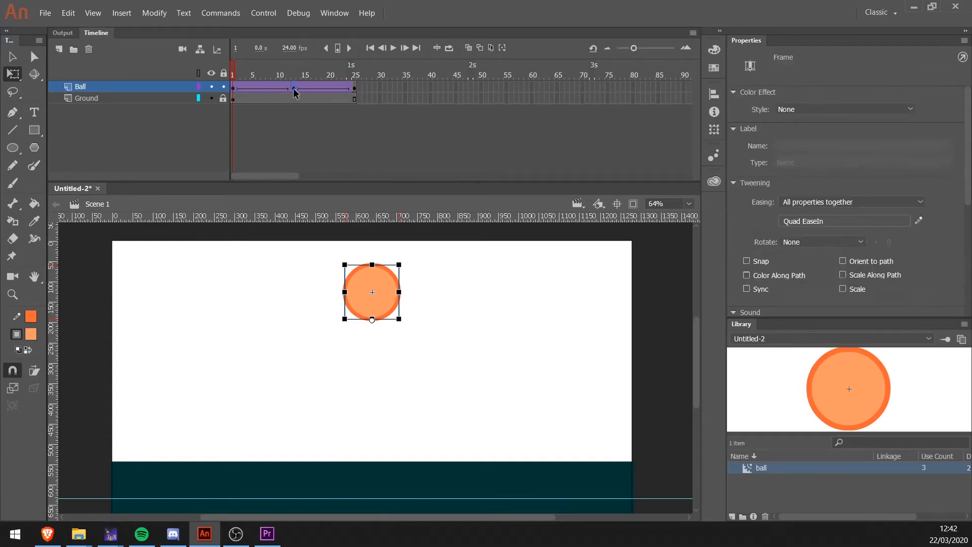
right_click(294, 88)
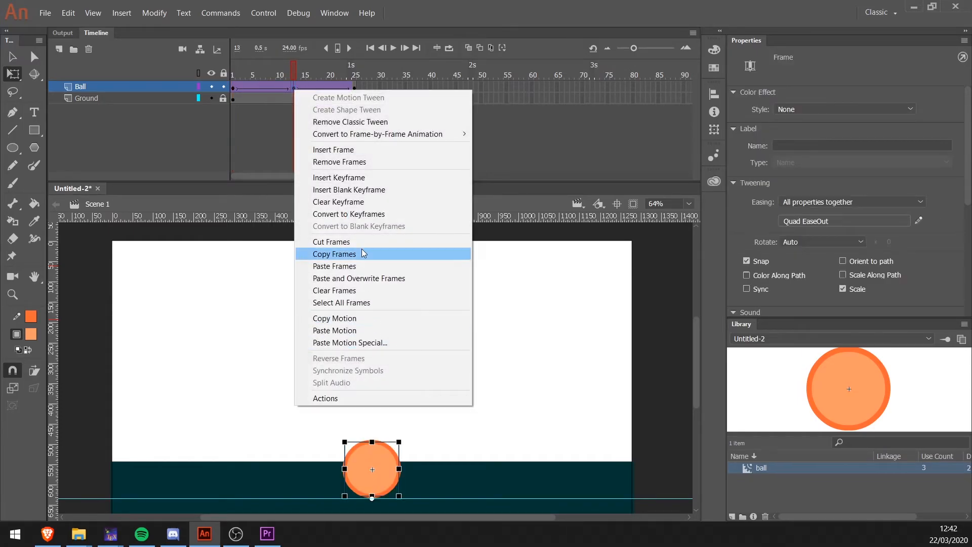
left_click(338, 201)
left_click(356, 87)
right_click(354, 87)
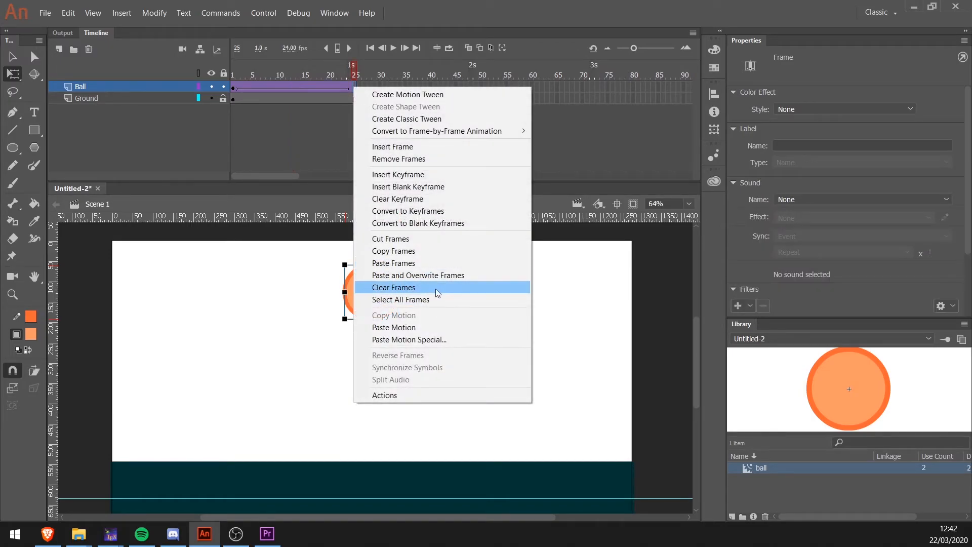
left_click(420, 198)
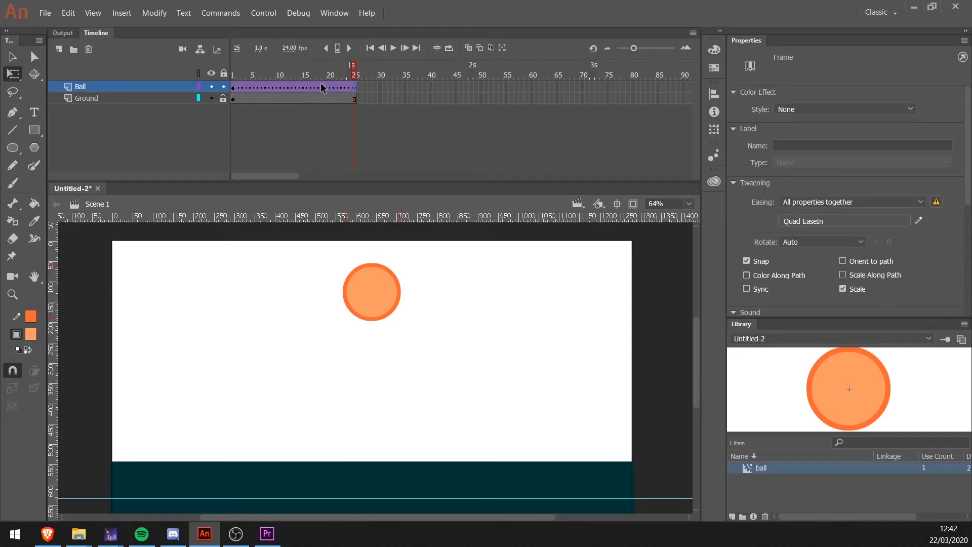
key("ctrl+z")
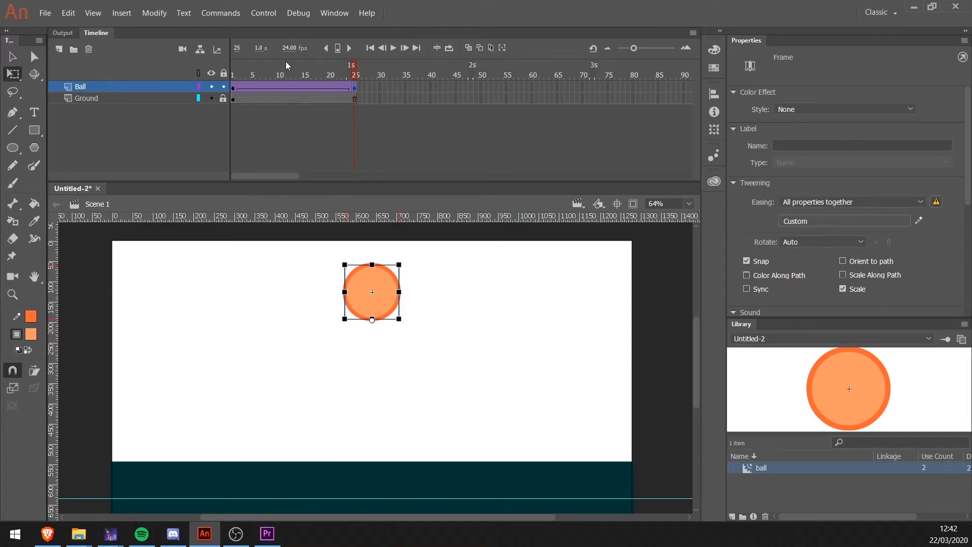
Insert a new Ball keyframe at frame 13 and move the ball straight down until its bottom edge rests on the guide
left_click(288, 67)
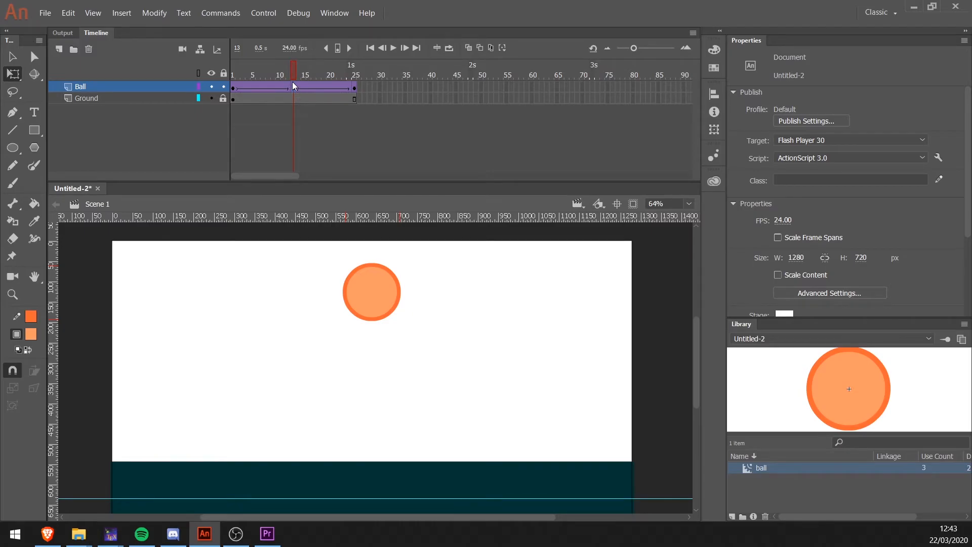
left_click(382, 266)
left_click_drag(389, 290, 398, 463)
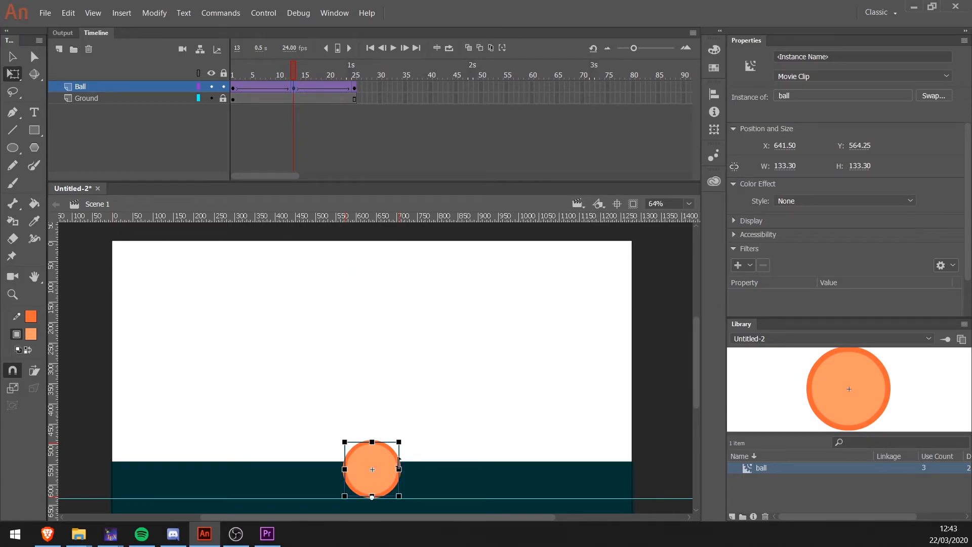
Apply Quad EaseIn easing to the Ball tween that starts at frame 1
left_click(232, 89)
left_click(821, 220)
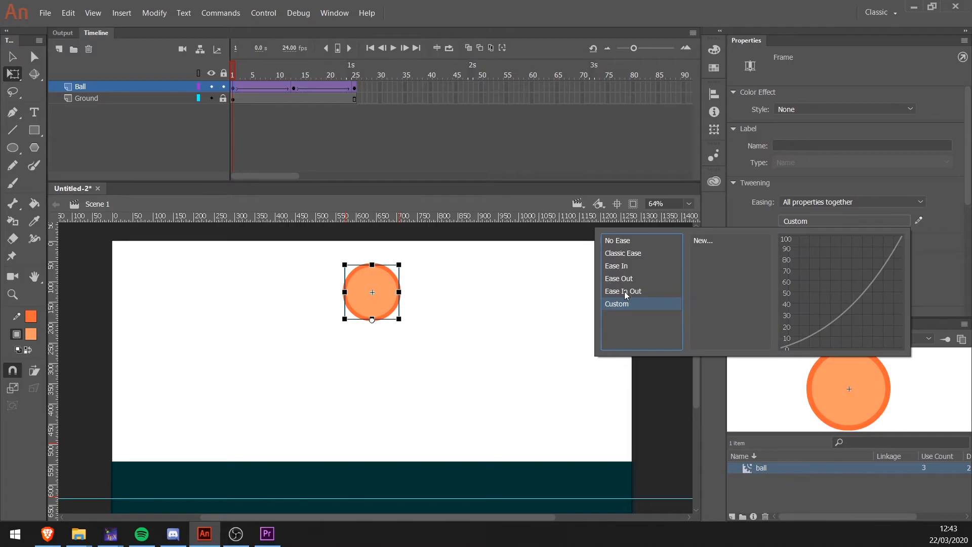
left_click(623, 267)
double_click(702, 241)
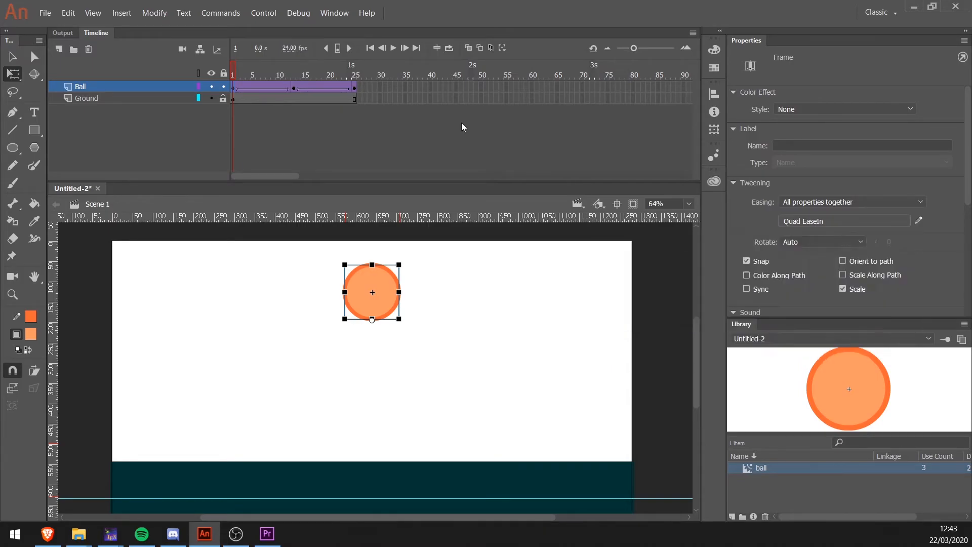
Apply Quad EaseOut easing to the Ball tween that starts at frame 13 and test the movie
left_click(293, 89)
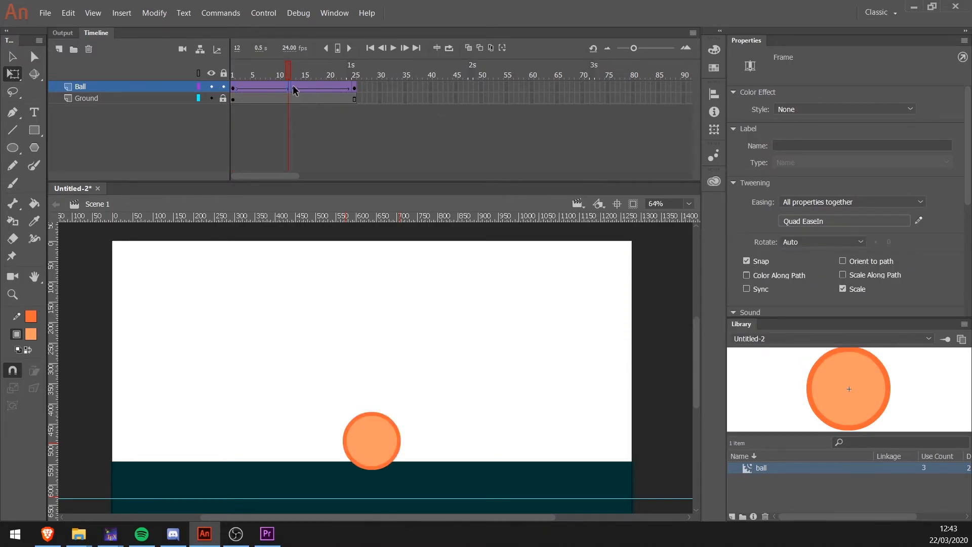
left_click(794, 222)
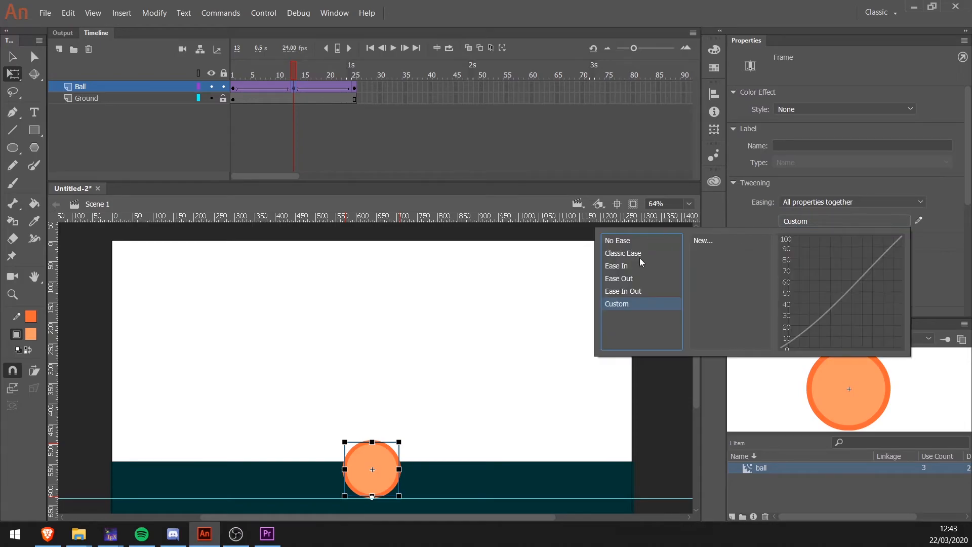
left_click(637, 278)
double_click(709, 242)
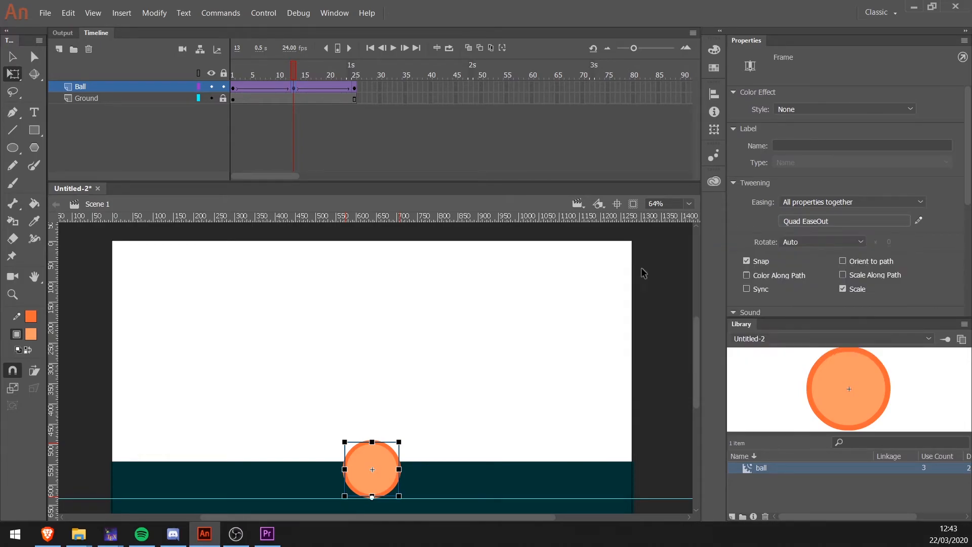
key("ctrl+Return")
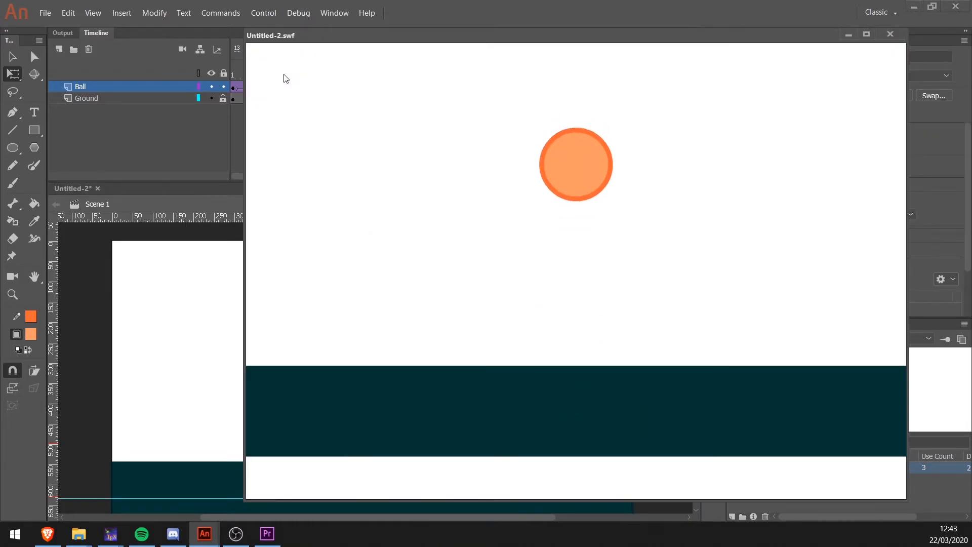
left_click(890, 33)
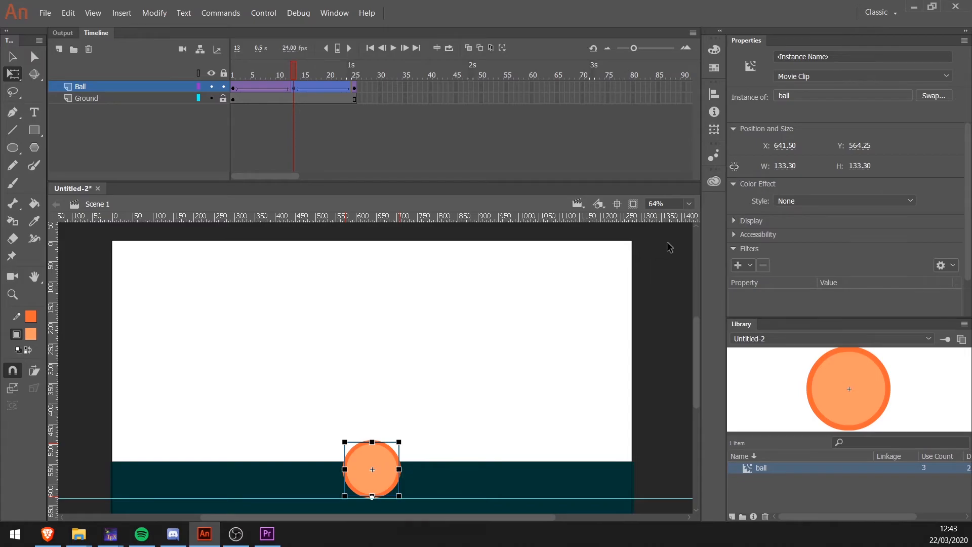
Try squashing the ball at frame 13 by scaling it to 120% width and 80% height
left_click(714, 131)
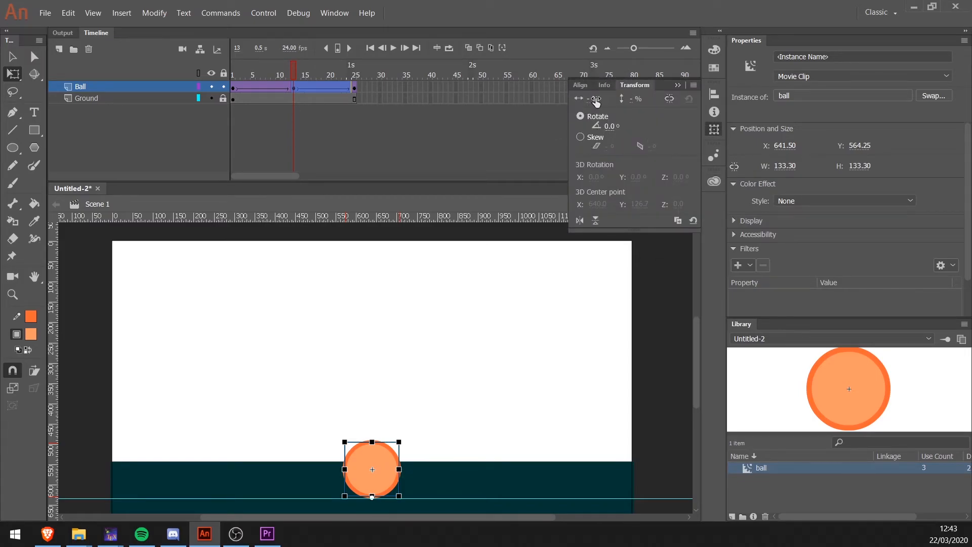
left_click(373, 468)
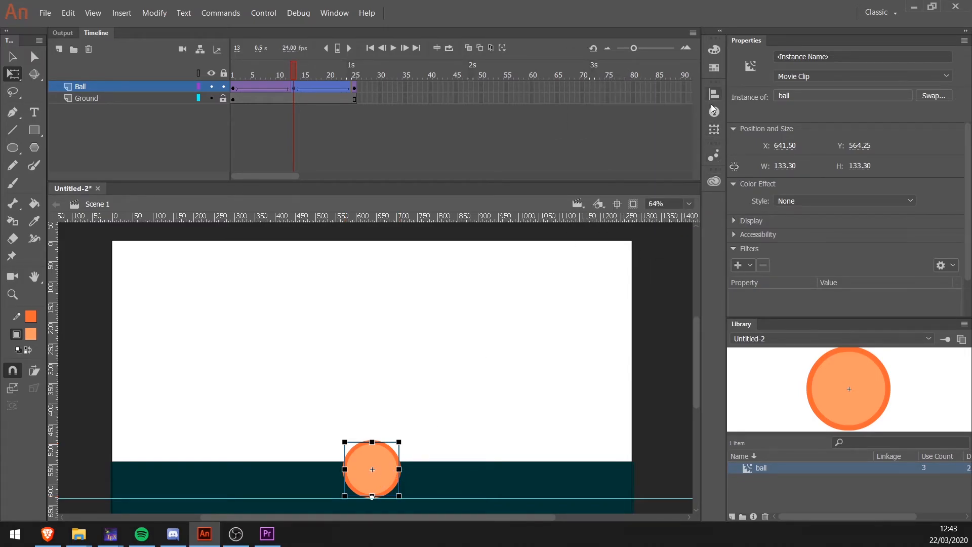
left_click(714, 130)
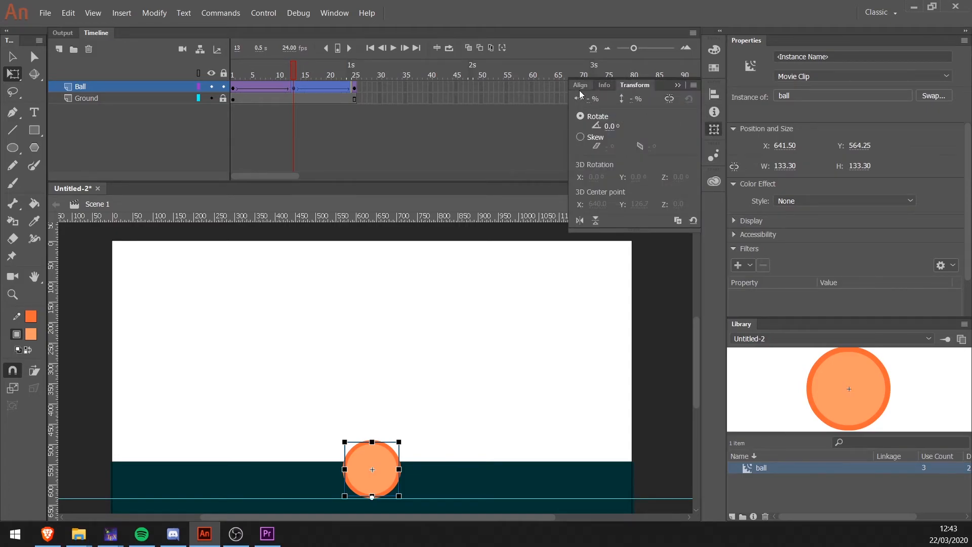
left_click(593, 97)
type("120")
key("Tab")
type("12")
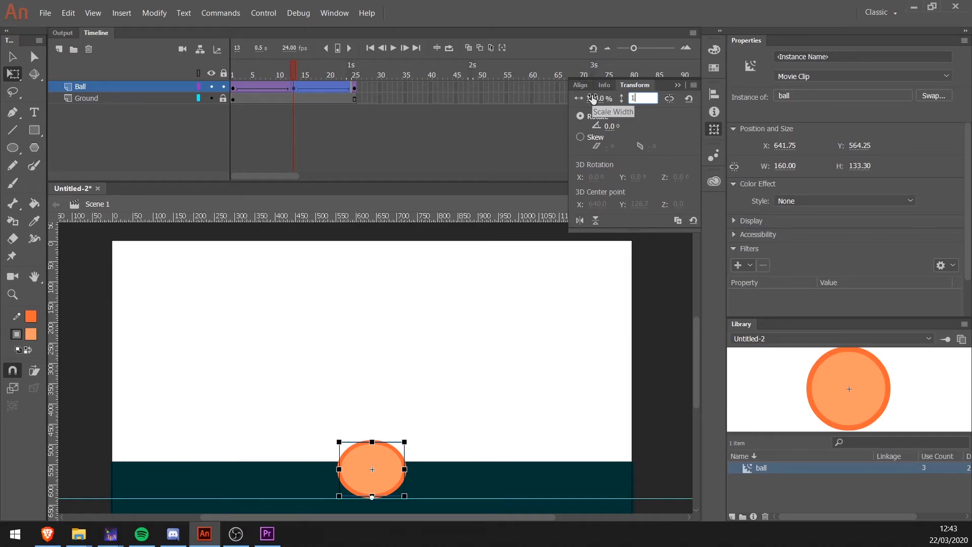
type("80")
key("Return")
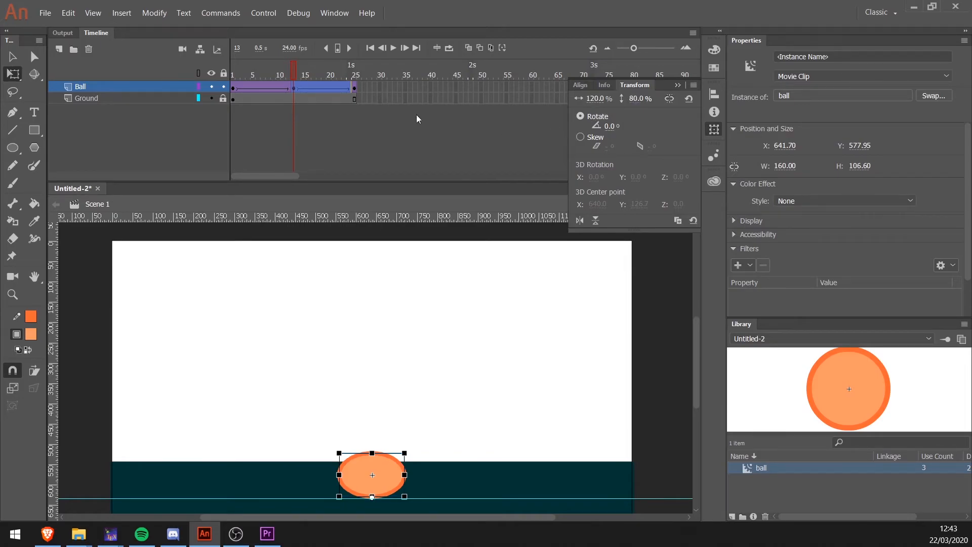
Check the squash around frame 13 and reset the ball's scale there to 100% width and 100% height
mouse_move(284, 66)
left_mouse_down()
mouse_move(261, 79)
mouse_move(293, 80)
left_mouse_up()
left_click(292, 87)
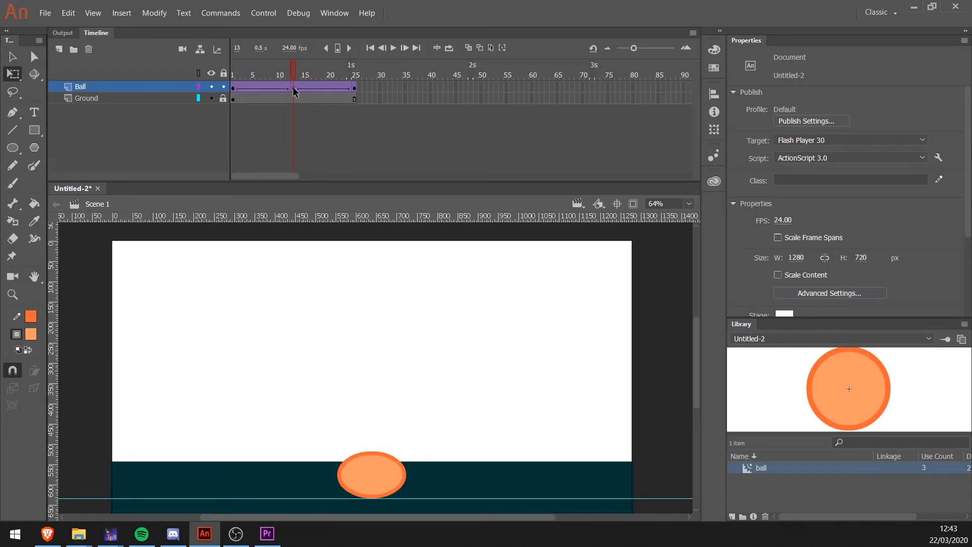
left_click(714, 129)
left_click(599, 97)
type("100")
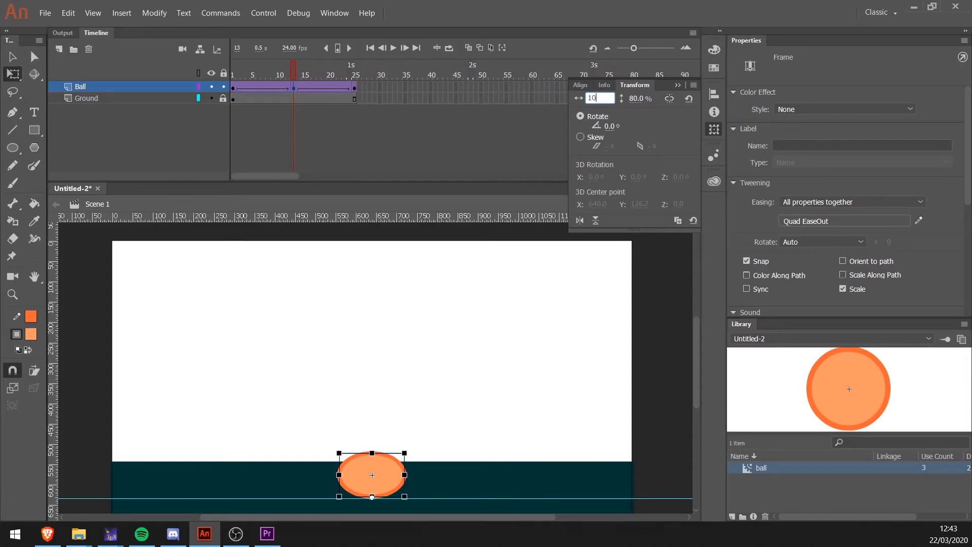
key("Tab")
type("100")
key("Return")
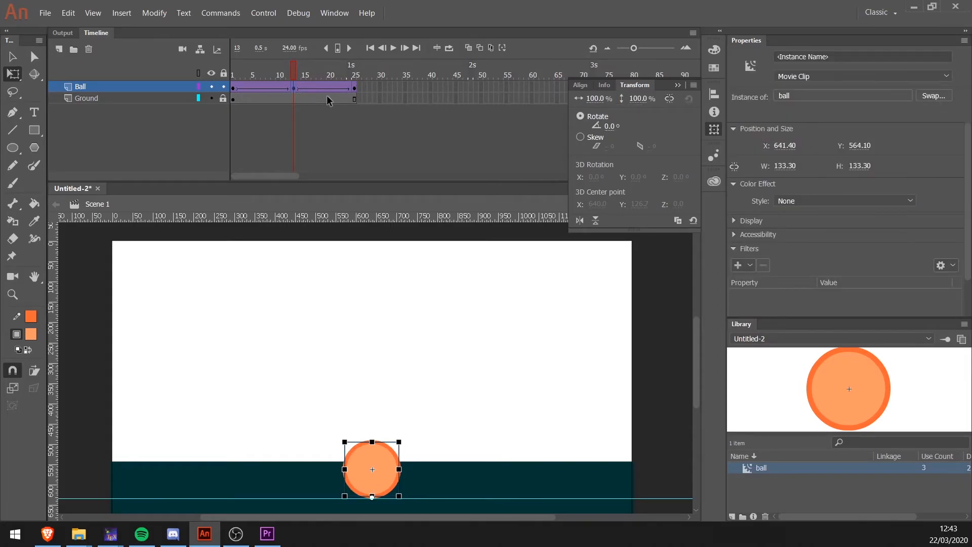
Insert Ball layer keyframes at frames 12 and 14, on either side of the impact frame
left_click(287, 86)
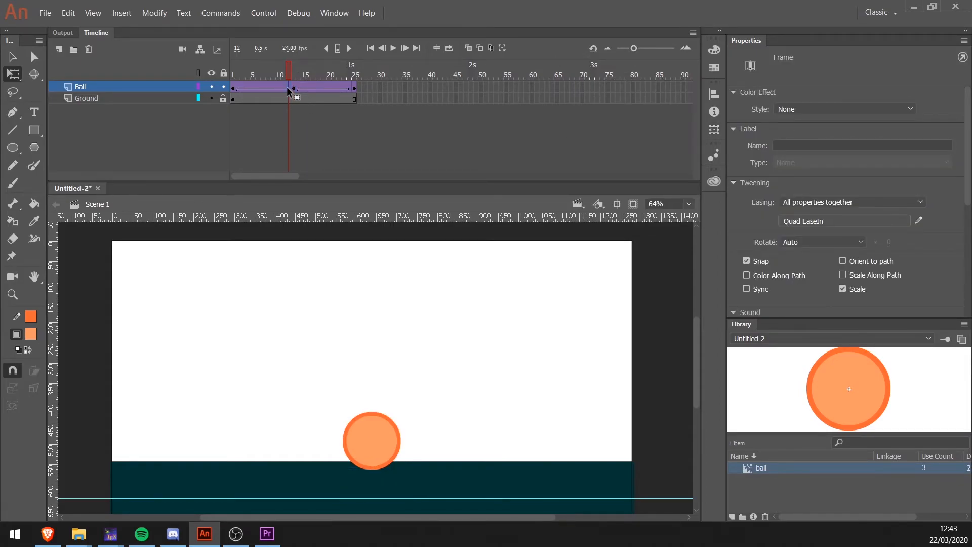
key("F6")
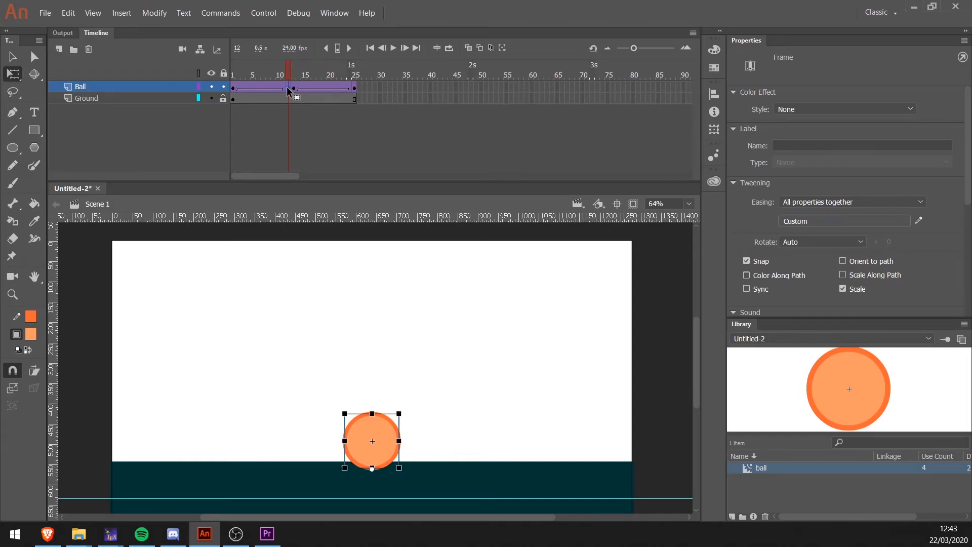
left_click(301, 87)
left_click(298, 87)
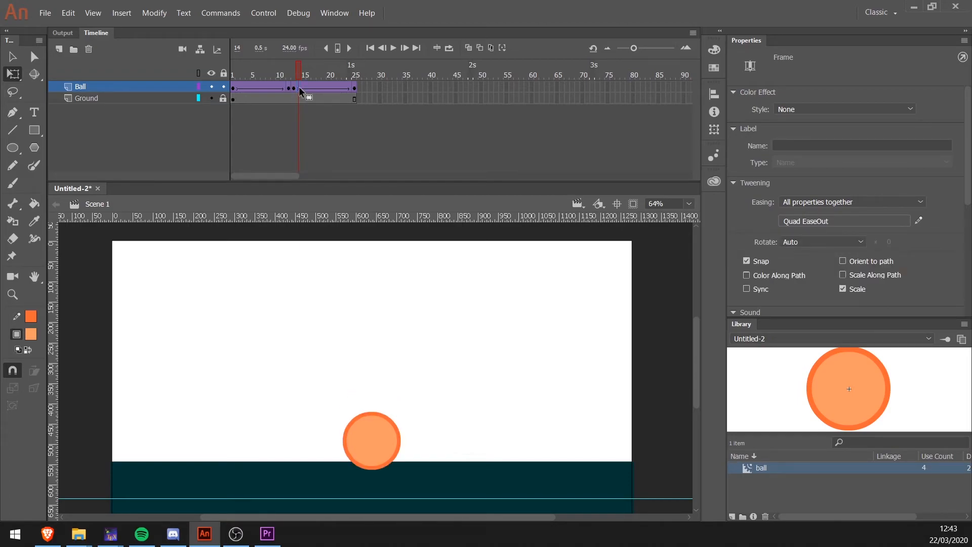
key("F6")
Squash the ball at frame 13 by scaling it to 120% width and 80% height
left_click_drag(297, 75, 292, 82)
left_click(355, 471)
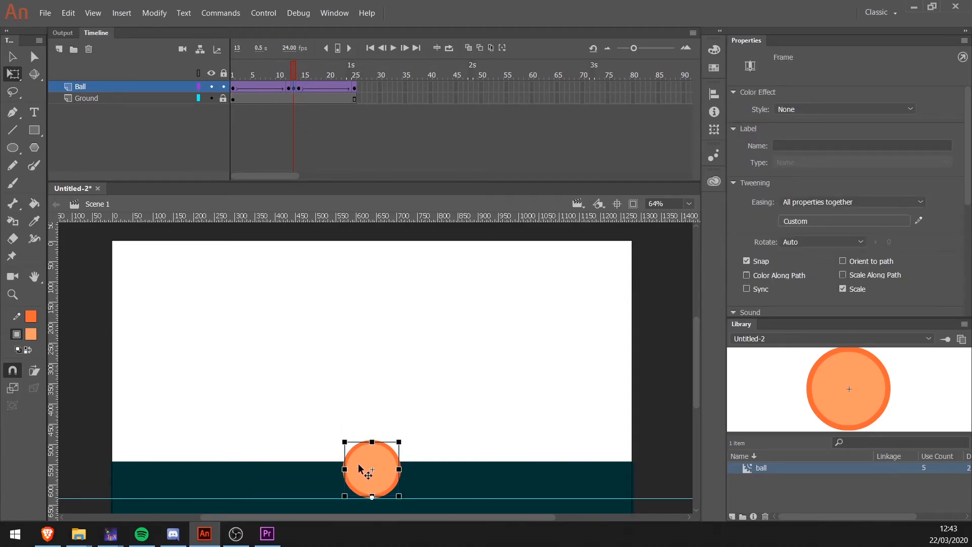
left_click(714, 130)
left_click(600, 100)
type("120")
left_click(631, 98)
type("80")
key("Return")
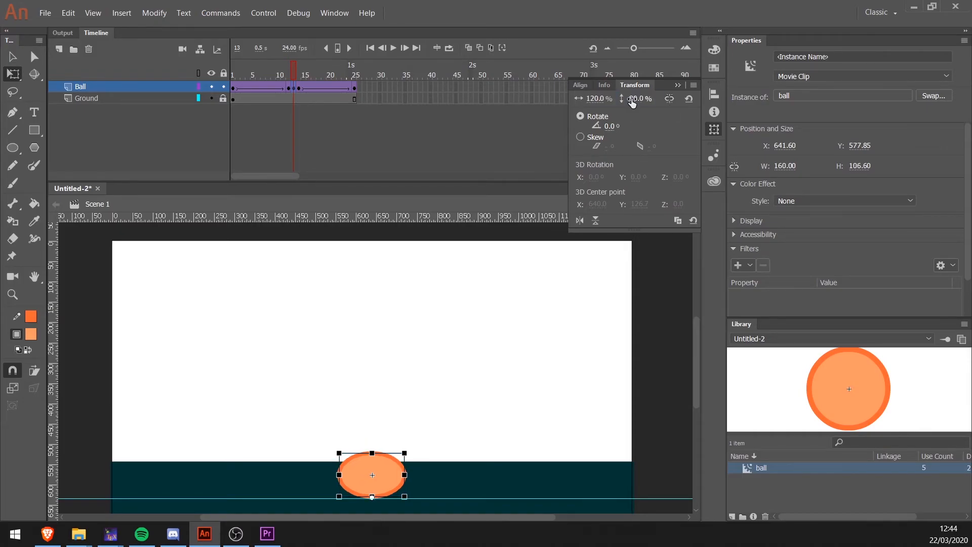
Play the bounce in the timeline and test the movie to check the squash on impact
left_click_drag(298, 75, 218, 80)
key("Return")
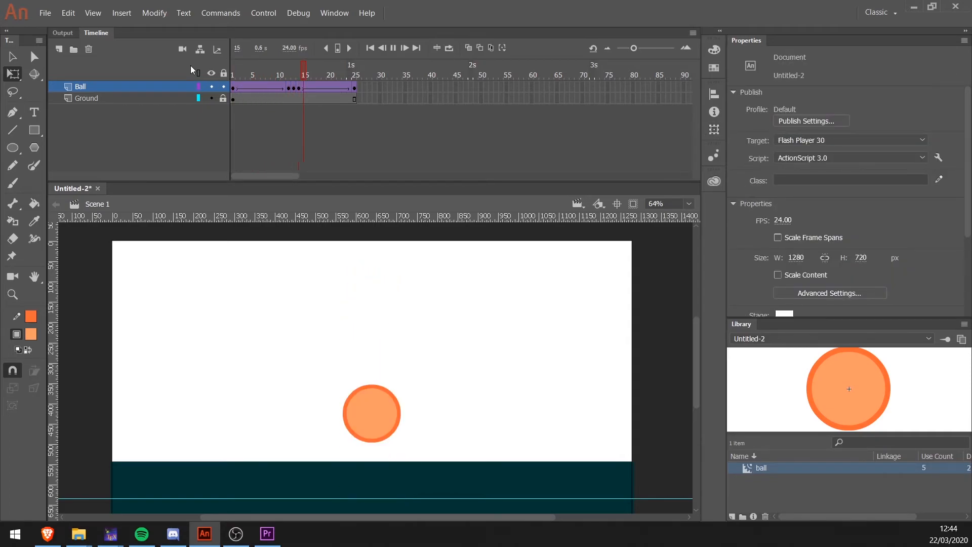
key("ctrl+Return")
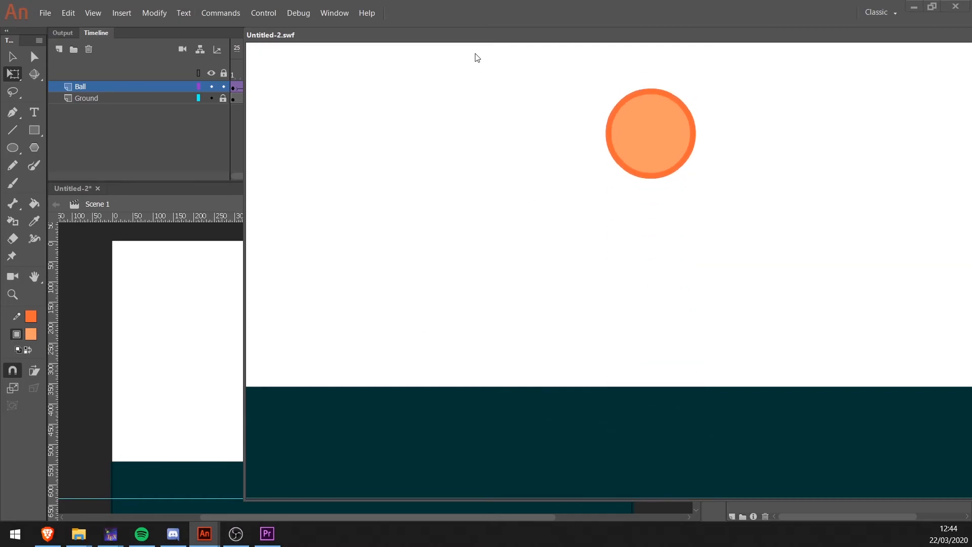
left_click_drag(471, 36, 349, 47)
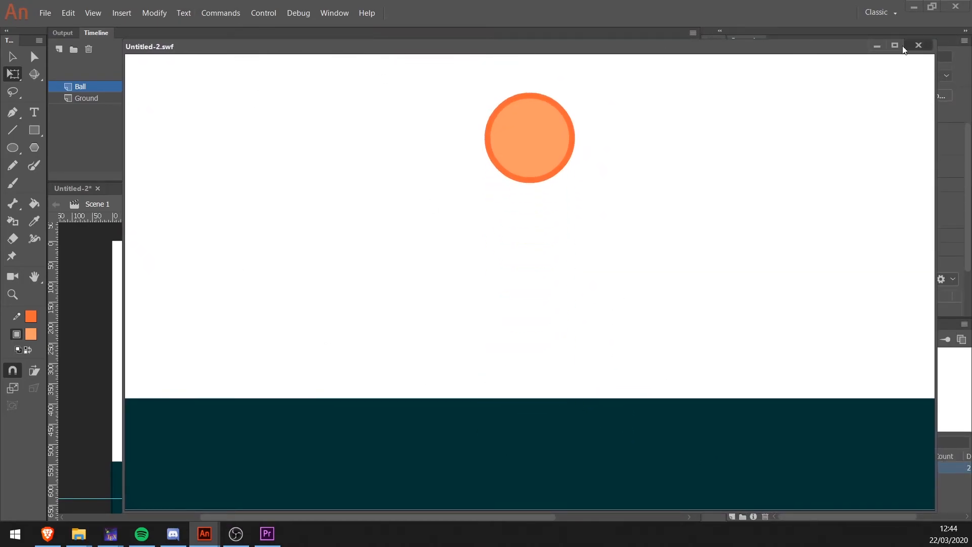
left_click(918, 45)
Move the ball at frame 12 straight down so its bottom edge sits just above the guide
left_click_drag(296, 71, 295, 71)
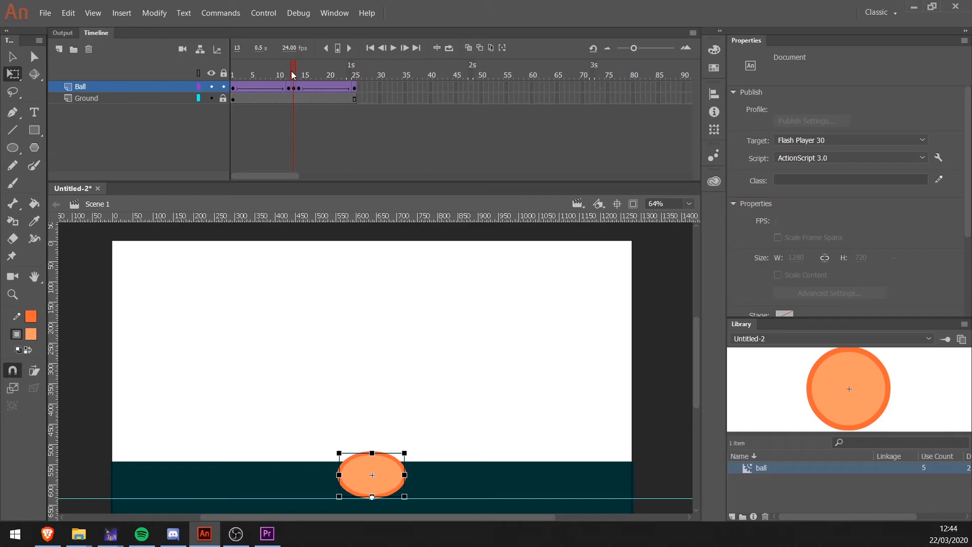
left_click(290, 72)
left_click(382, 427)
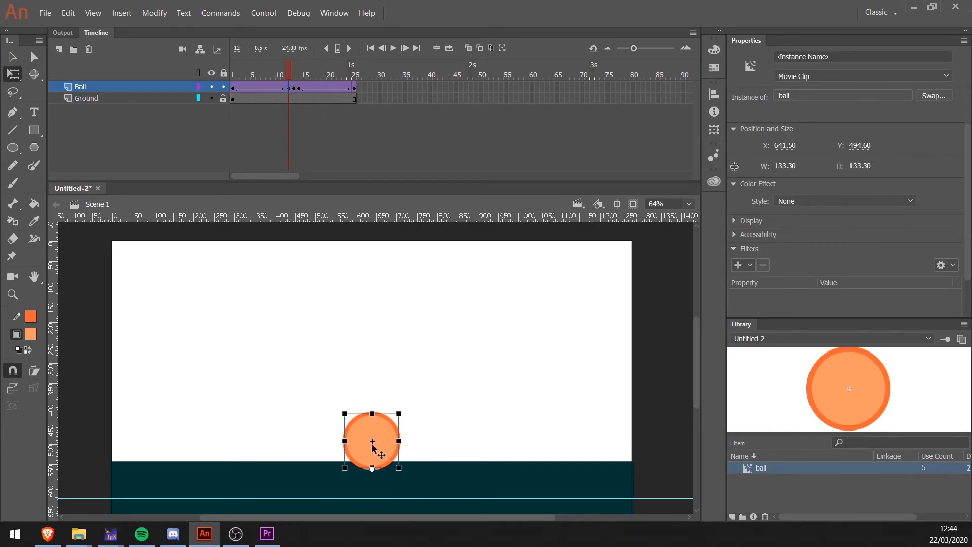
left_click_drag(377, 428, 377, 451)
Copy the Ball keyframe at frame 12 onto frame 14 and test the movie
right_click(287, 86)
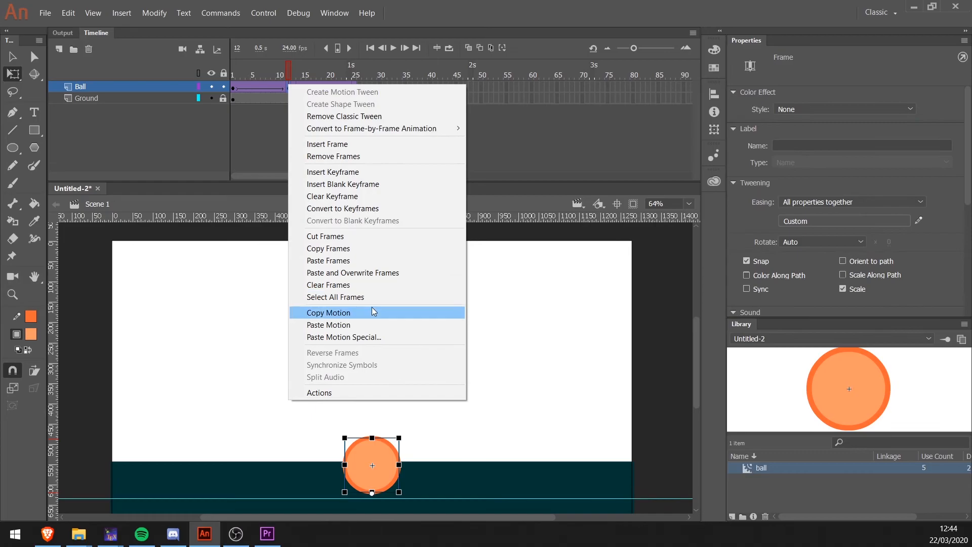
left_click(359, 249)
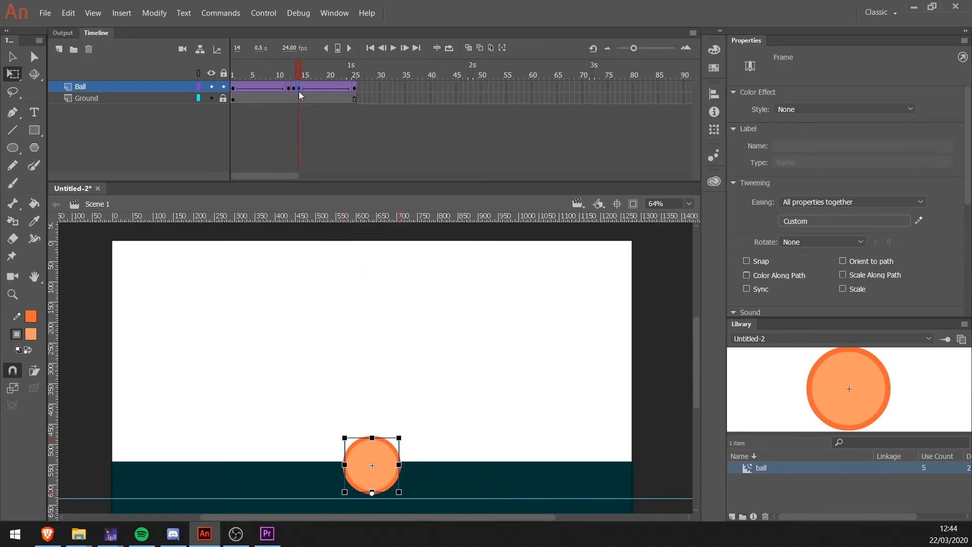
right_click(300, 89)
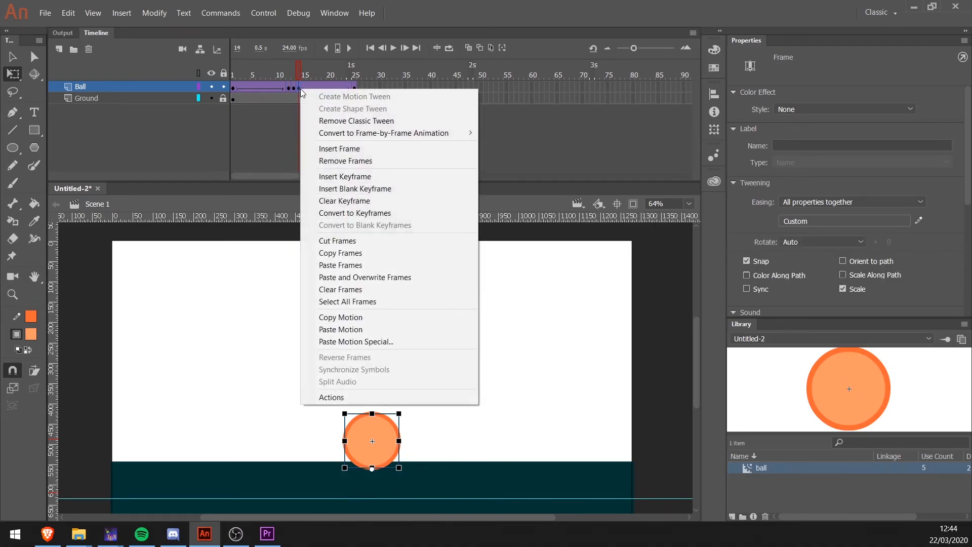
left_click(349, 268)
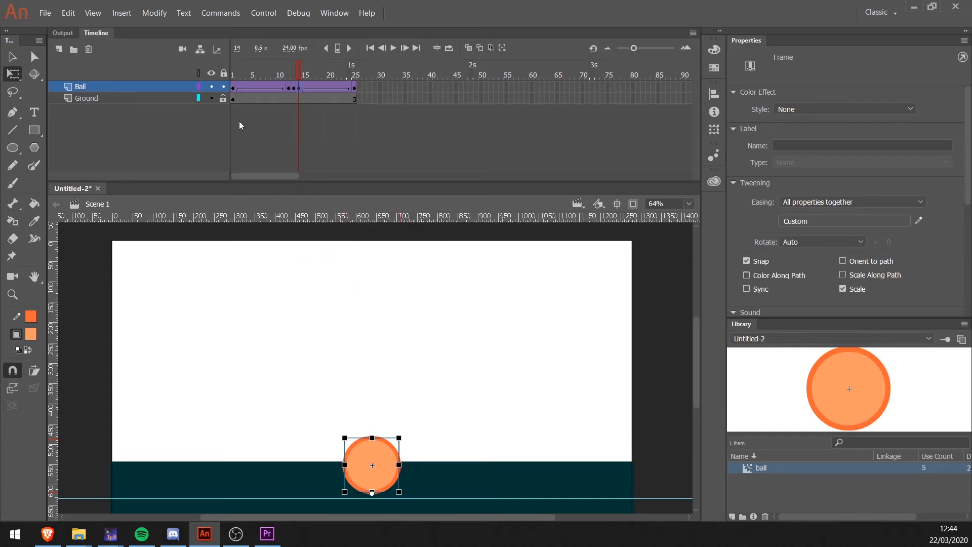
key("ctrl+Return")
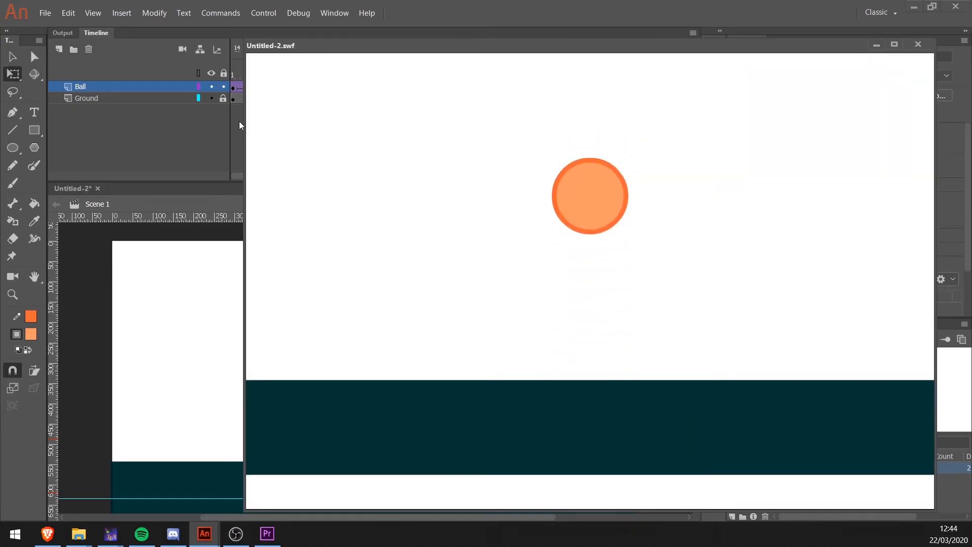
left_click(917, 44)
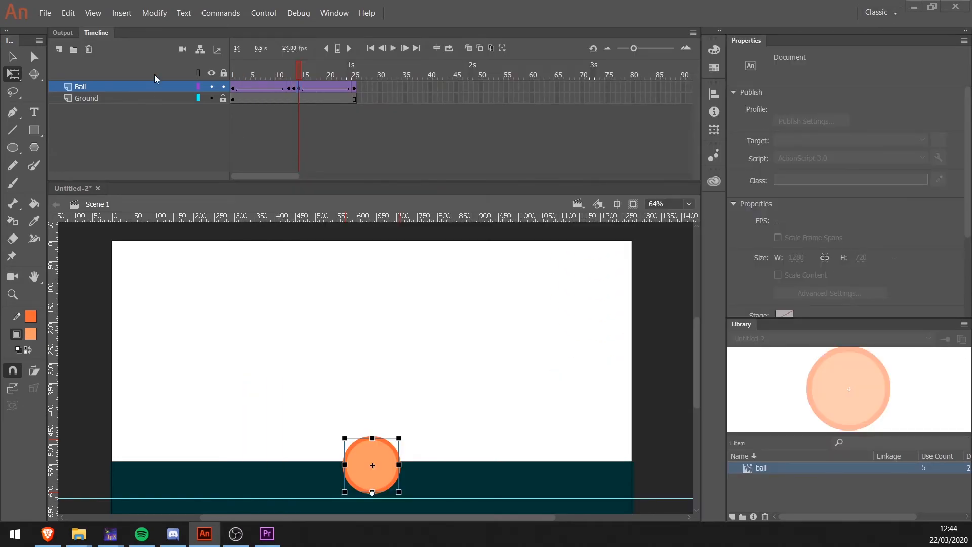
Try to set the easing of the Ball keyframe at frame 12 to Quad Ease Out
left_click(289, 88)
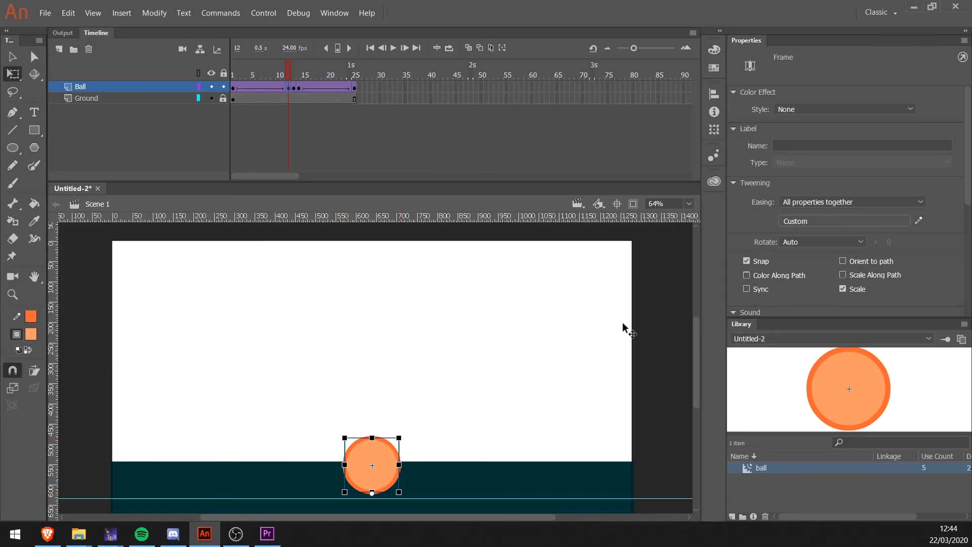
left_click(397, 457)
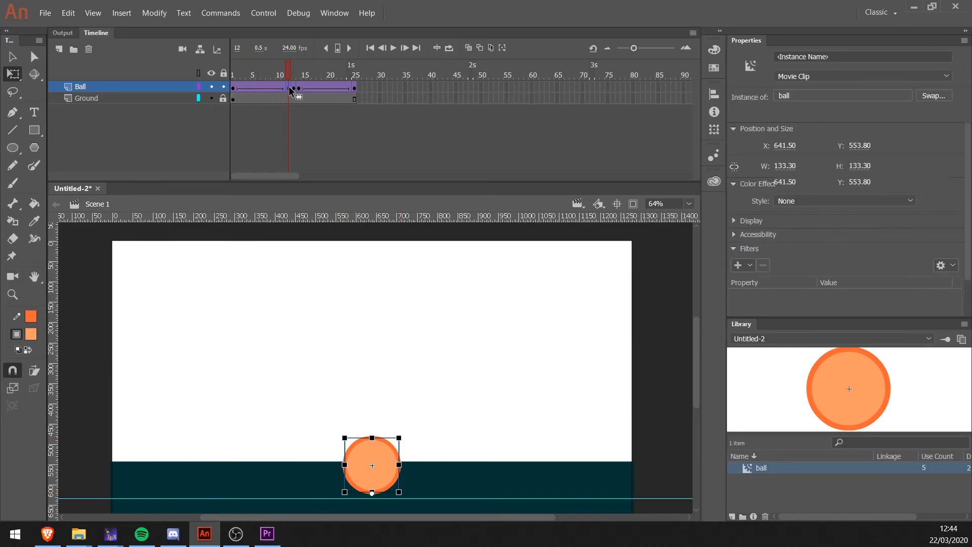
left_click(289, 87)
left_click(806, 220)
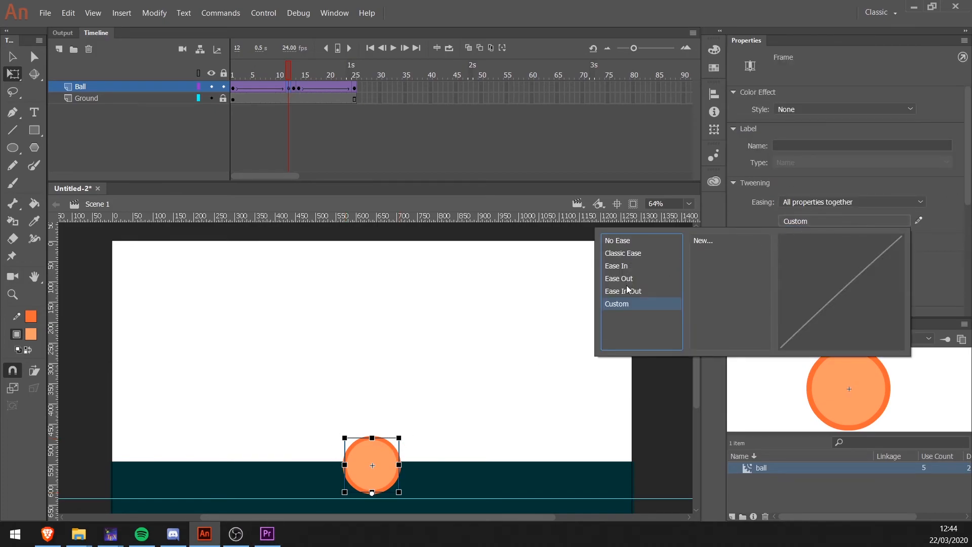
mouse_move(625, 280)
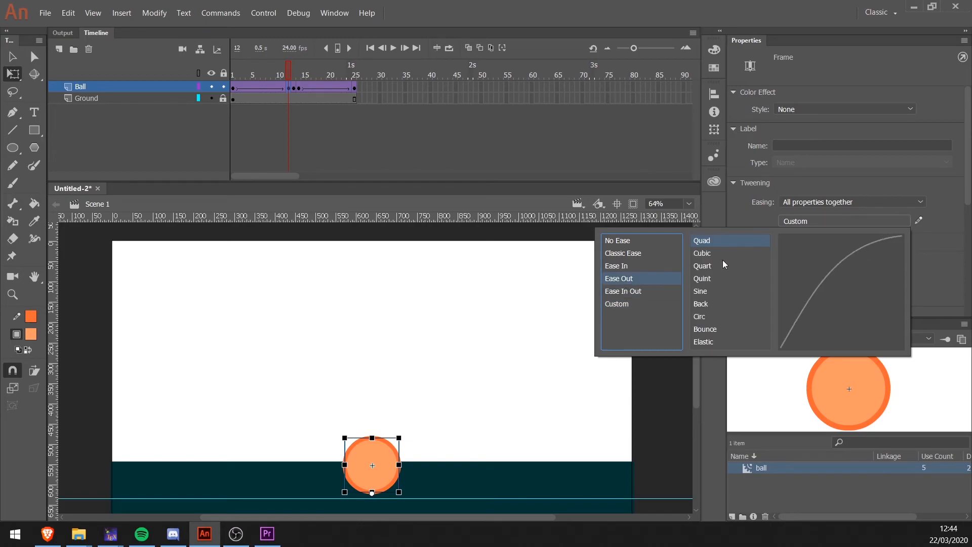
left_click(703, 241)
Set the easing of the Ball tween starting at frame 14 to Quad Ease Out
left_click(299, 87)
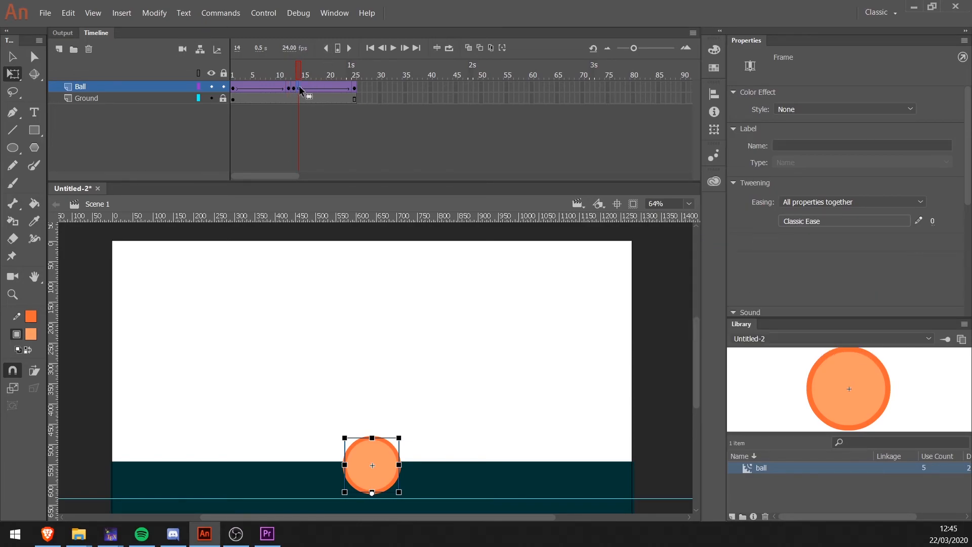
left_click(793, 221)
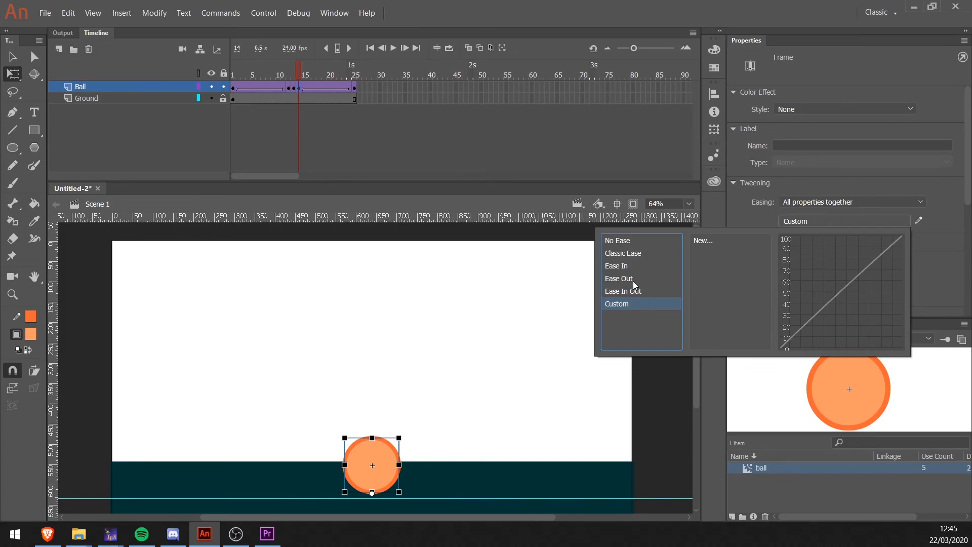
mouse_move(633, 282)
left_click(706, 240)
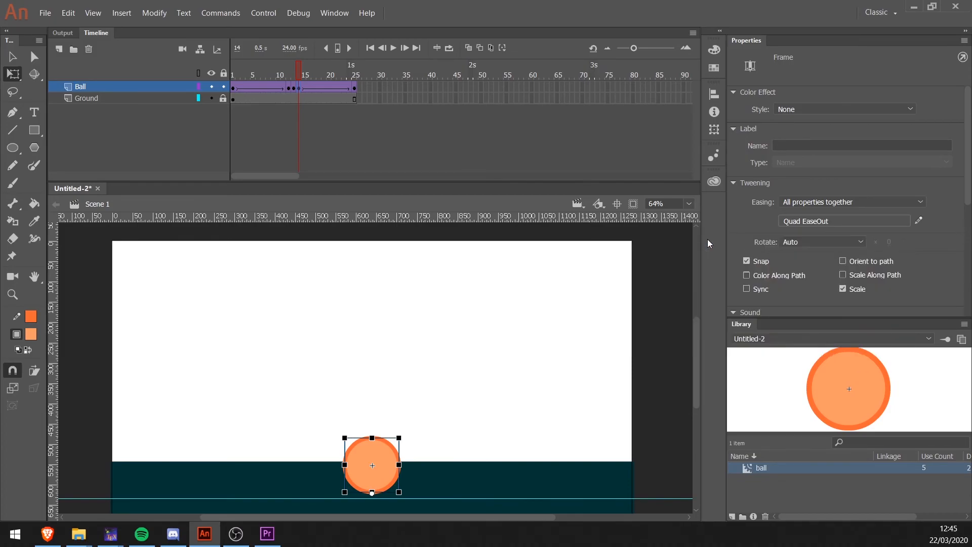
Test the movie to check the bounce motion, then close the preview
key("ctrl+Return")
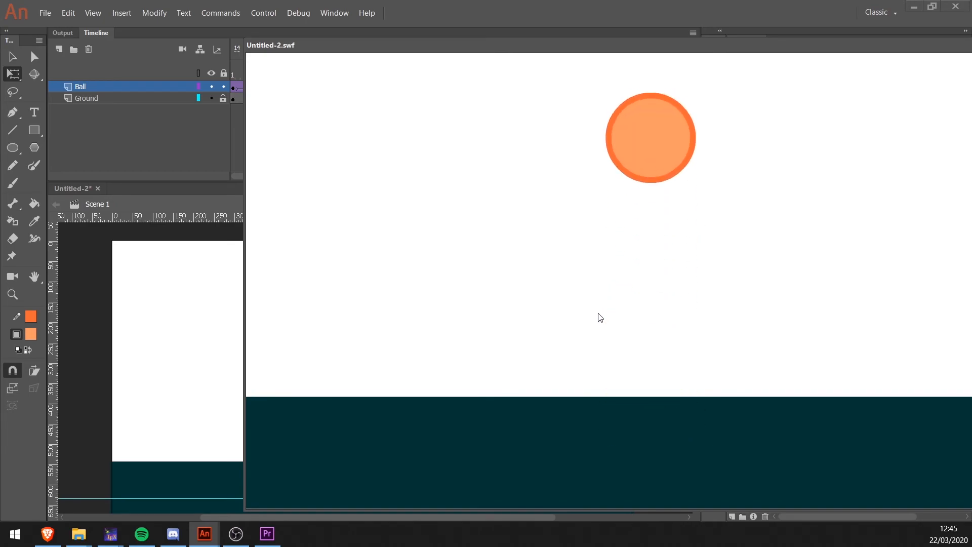
left_click_drag(333, 46, 227, 47)
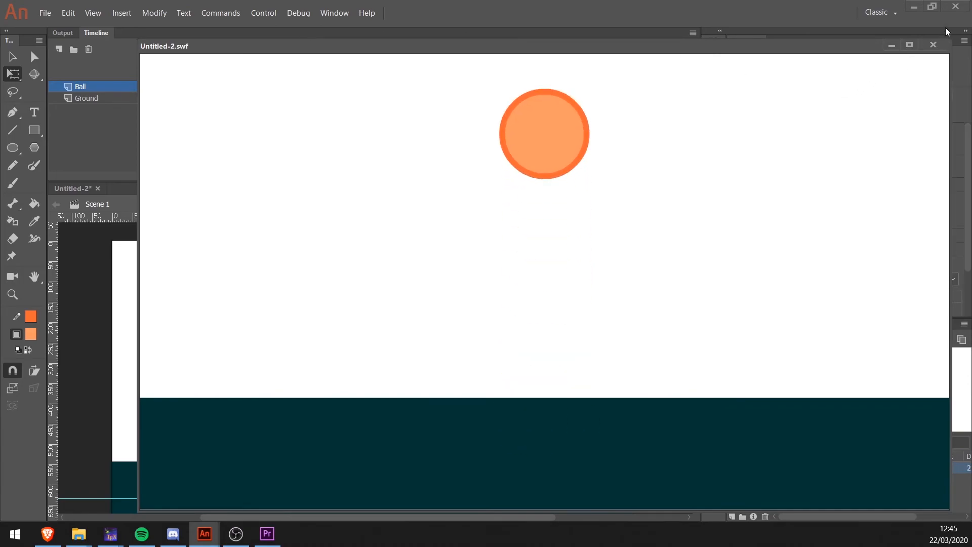
left_click(937, 43)
Stretch the ball at frame 12 by scaling it to 80% width and 120% height
left_click_drag(299, 64, 290, 66)
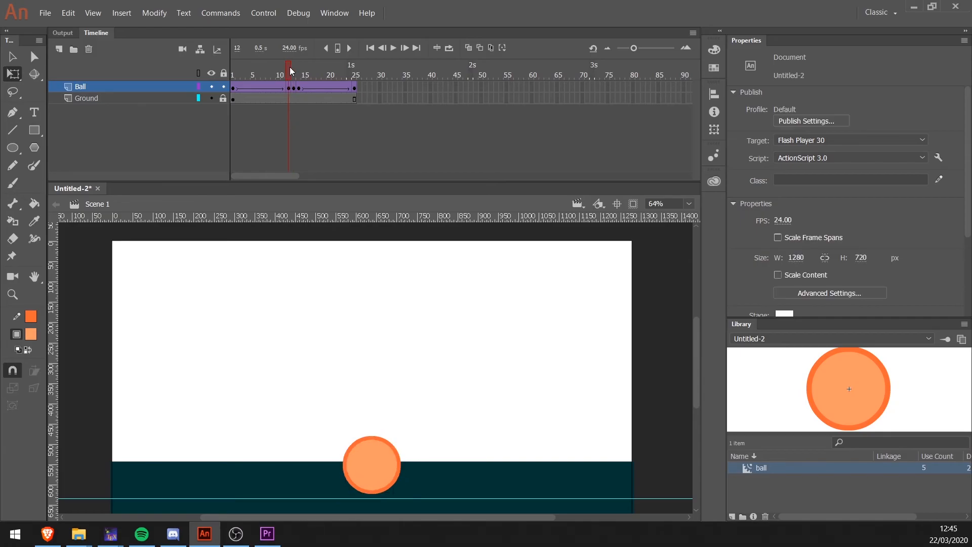
left_click(380, 451)
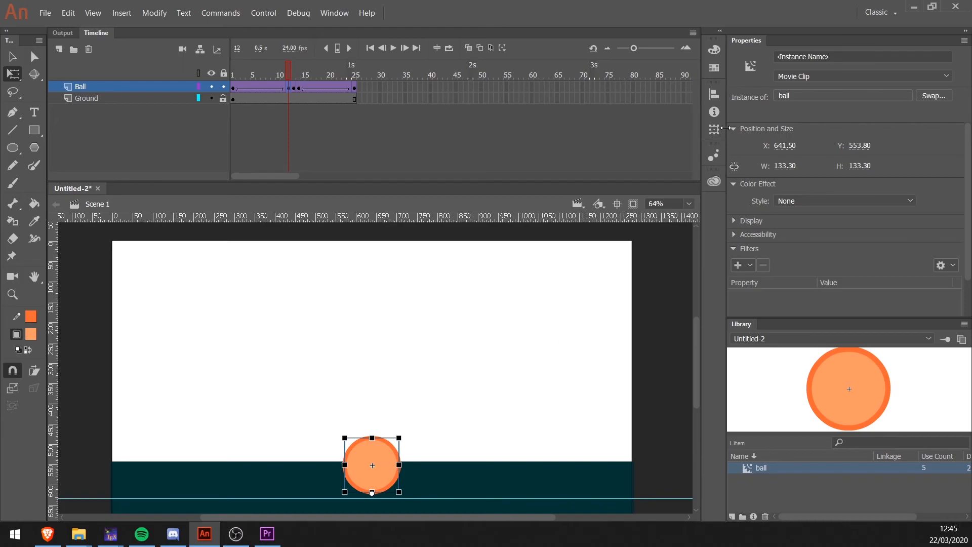
left_click(714, 92)
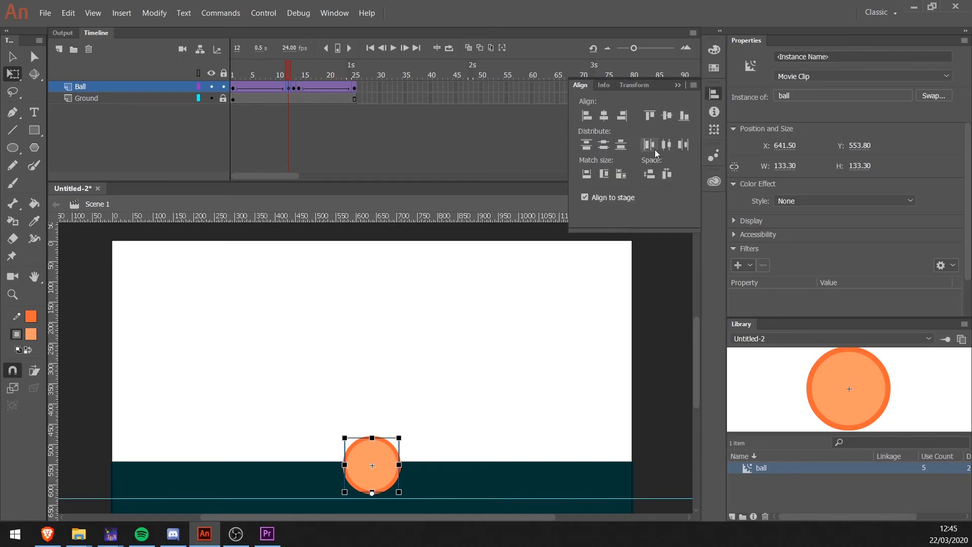
left_click(713, 132)
left_click(594, 97)
type("80")
key("Tab")
type("120")
key("Return")
Copy the stretched Ball keyframe at frame 12 and paste it over frame 14
left_click_drag(289, 72, 293, 69)
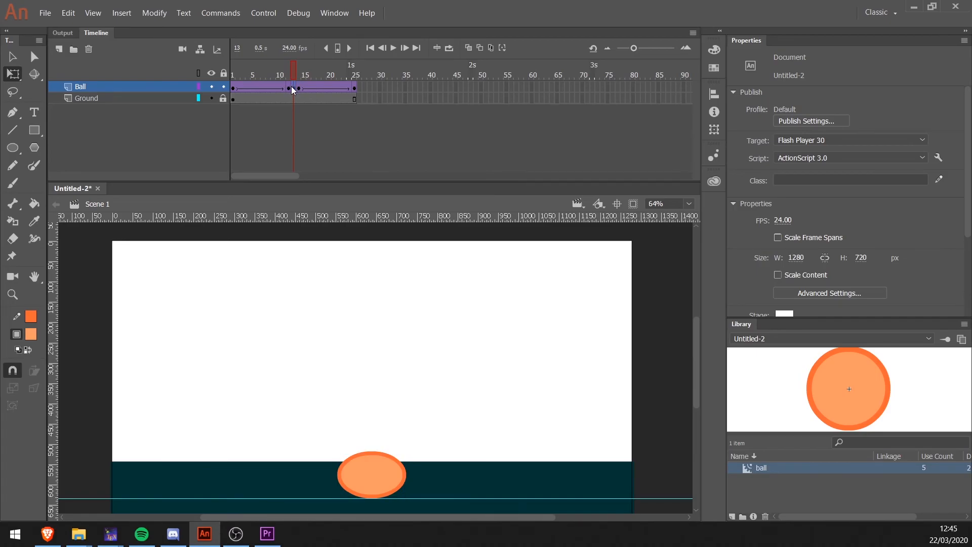
left_click(292, 90)
left_click(286, 87)
right_click(287, 87)
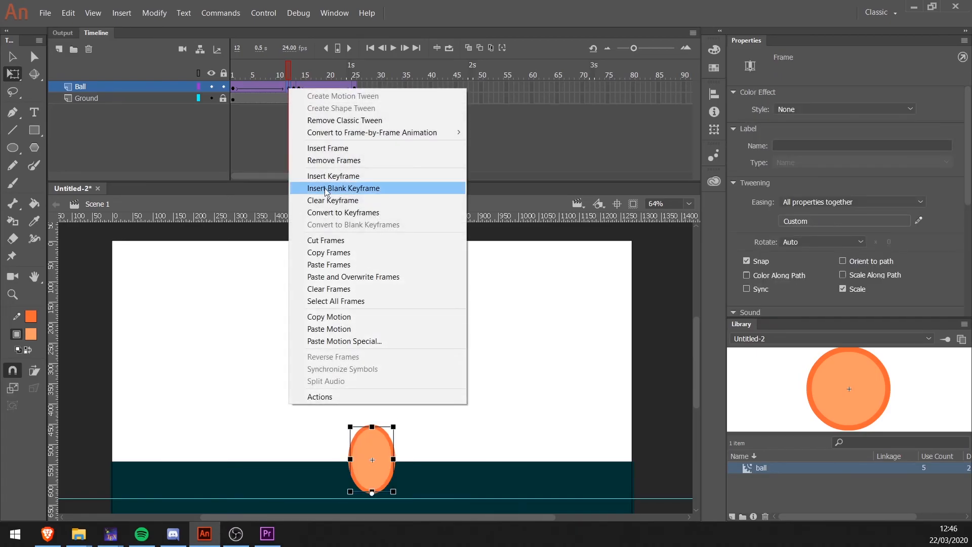
left_click(329, 252)
left_click(300, 88)
right_click(298, 89)
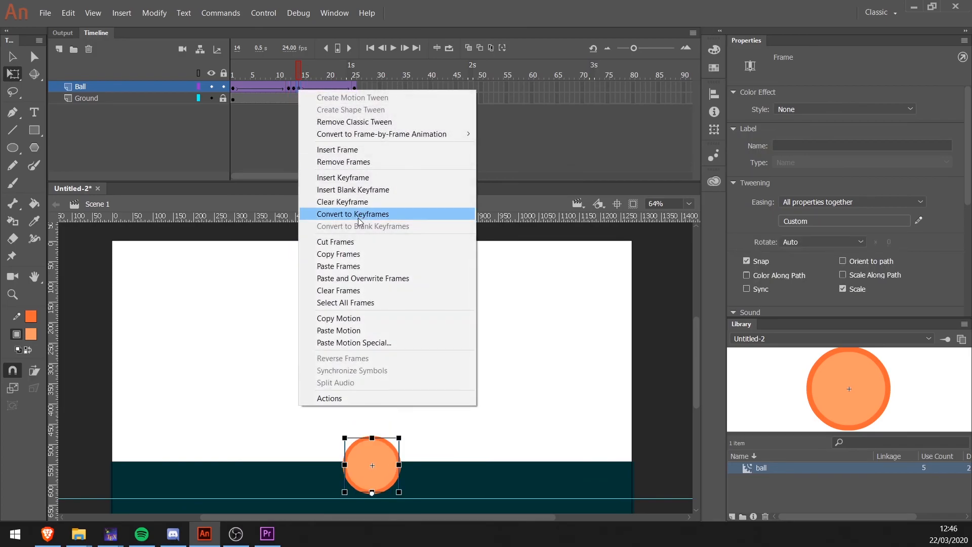
left_click(360, 266)
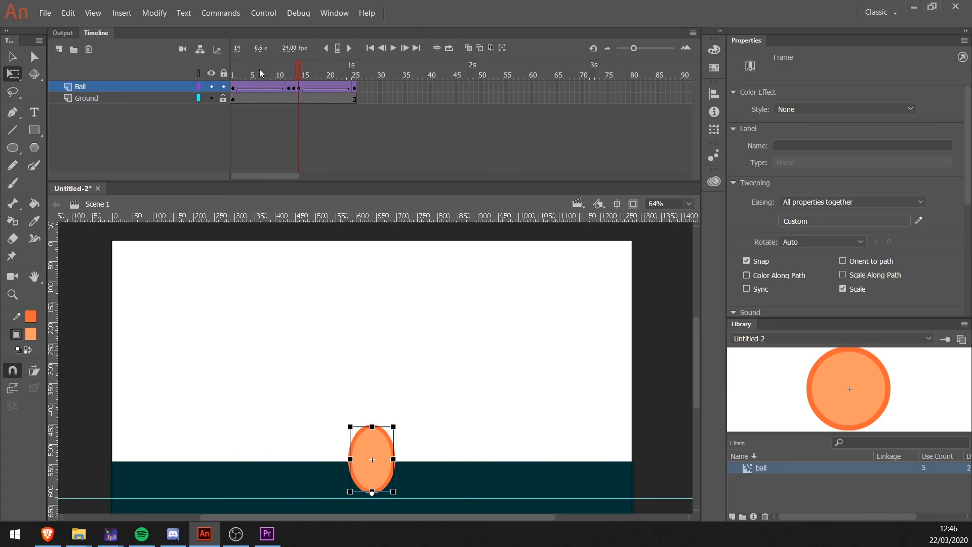
Play the bounce in the timeline and test the movie to check the stretch around the impact
key("Return")
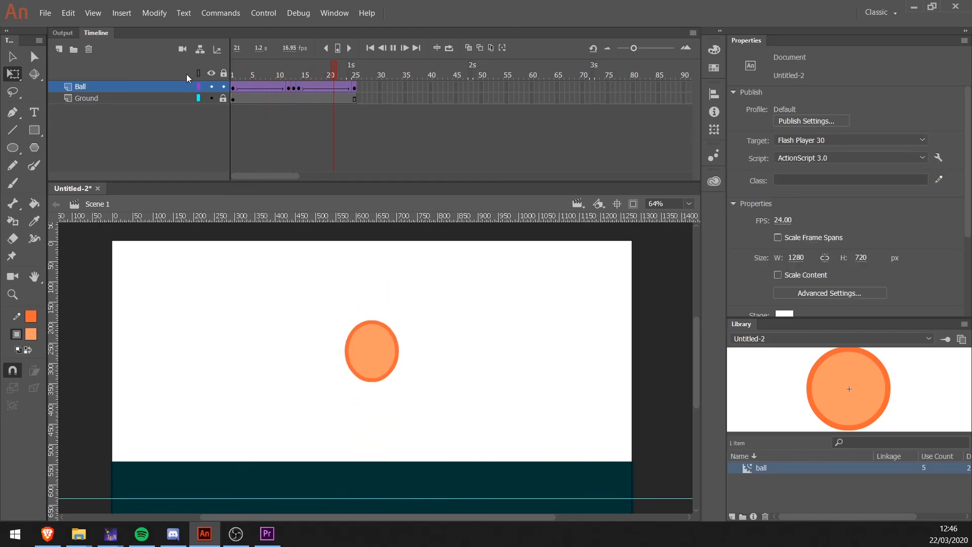
key("ctrl+Return")
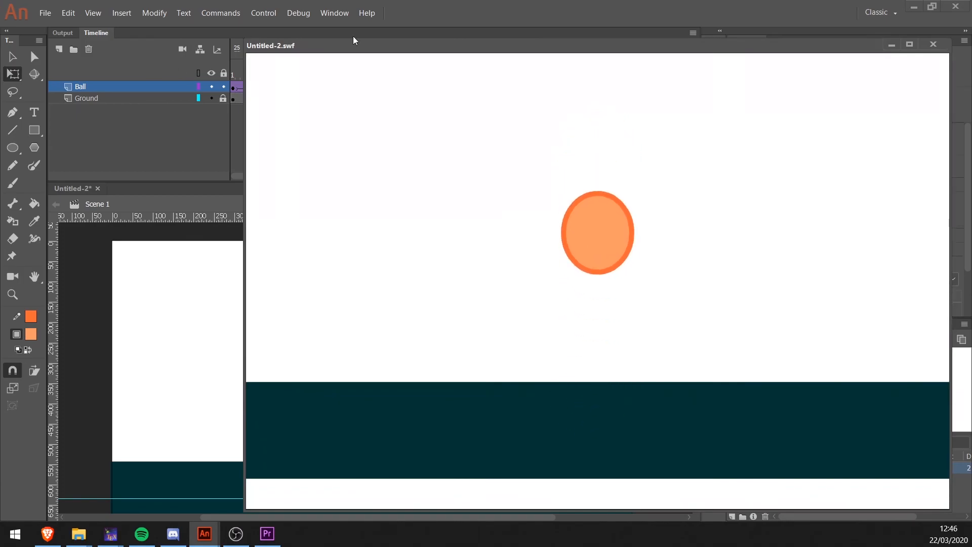
left_click(932, 45)
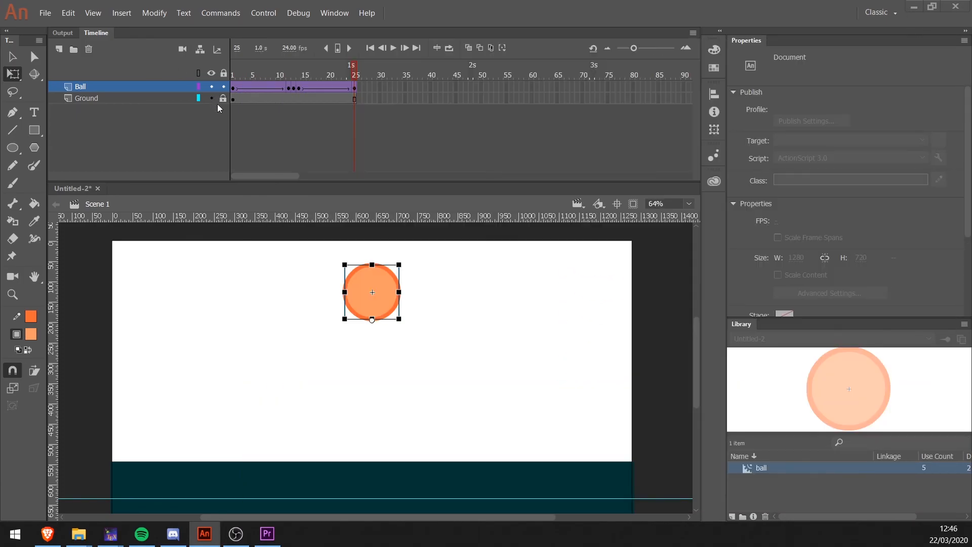
Set the easing of the stretched Ball keyframe at frame 12 to Quad Ease Out
left_click(286, 87)
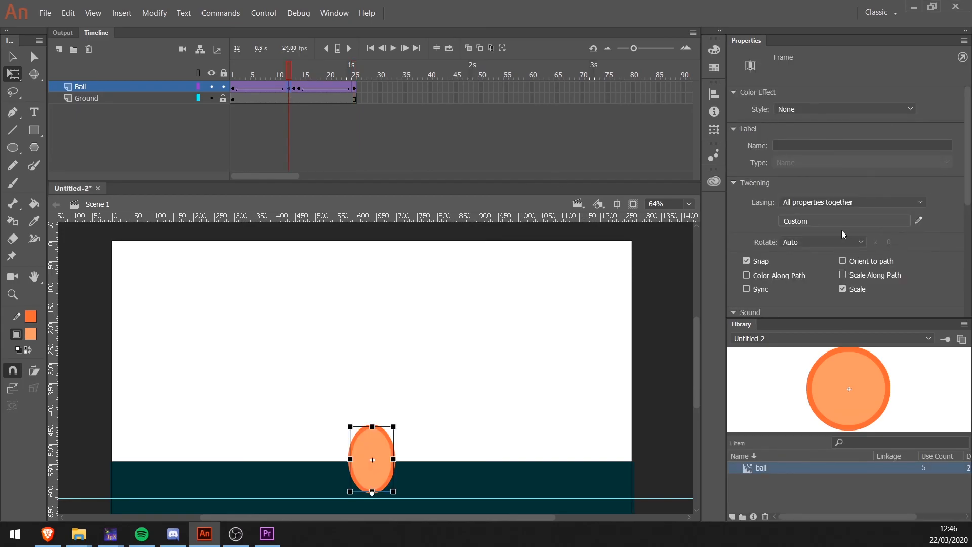
left_click(822, 220)
left_click(630, 281)
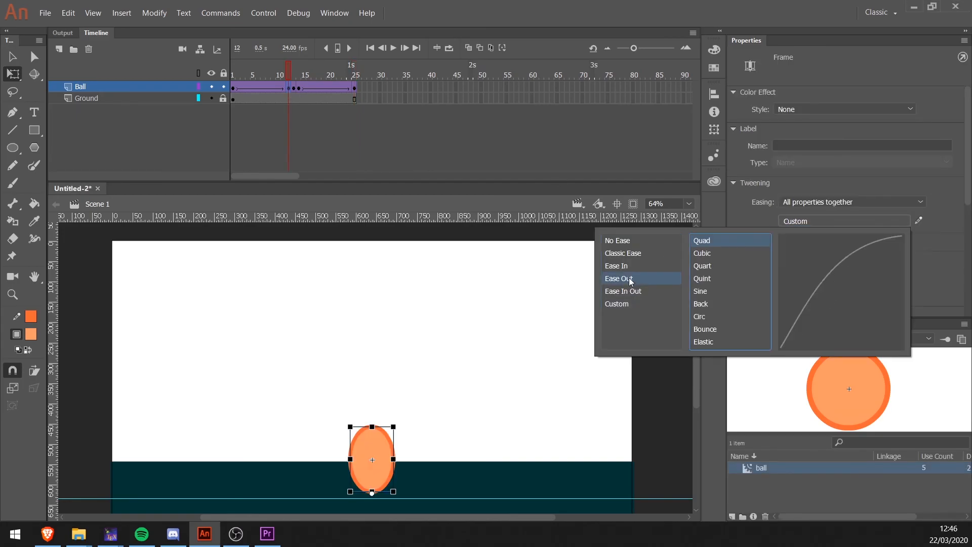
double_click(702, 240)
Set the easing of the Ball's rising tween from frame 14 to Quad Ease Out
left_click(299, 87)
left_click(809, 202)
left_click(809, 201)
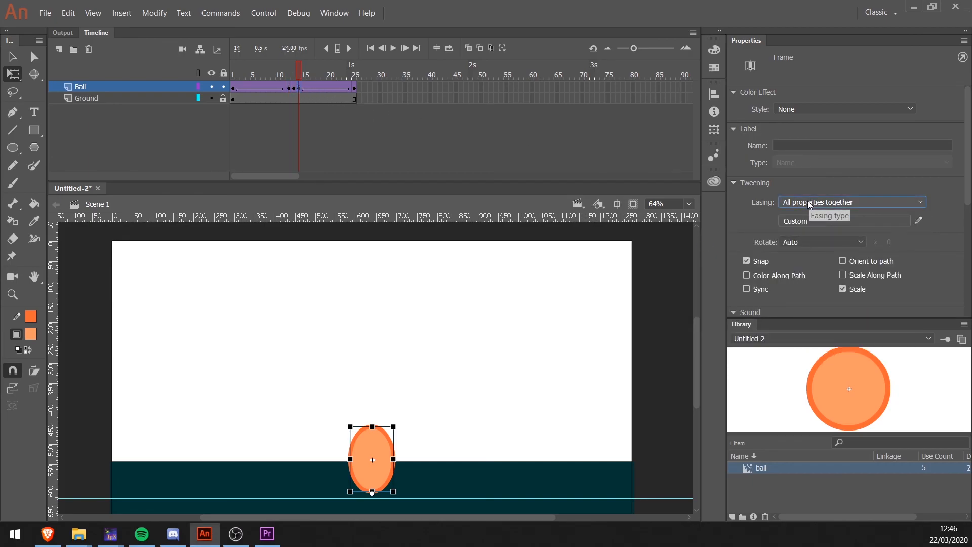
left_click(797, 221)
left_click(626, 280)
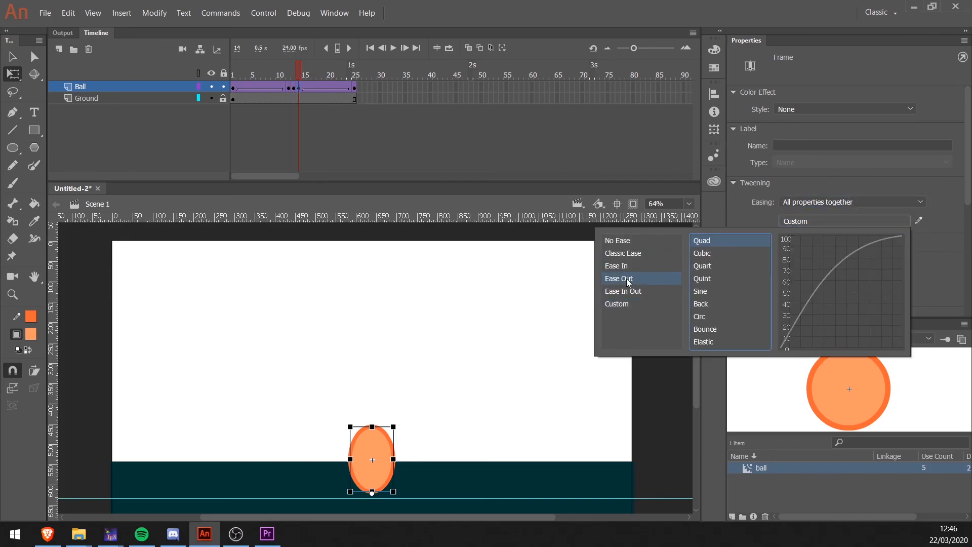
left_click(704, 241)
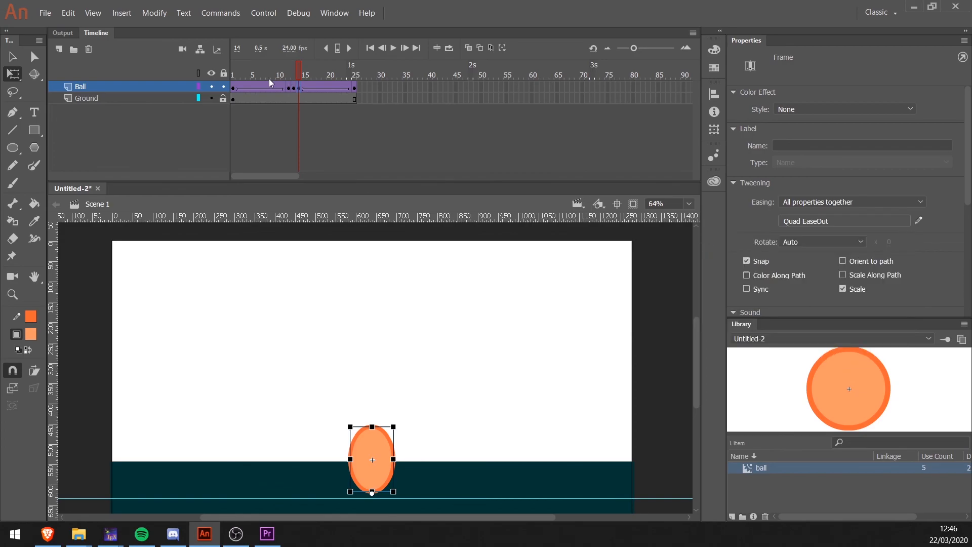
Set the easing of the Ball's falling tween from frame 1 to Quad Ease In
left_click(232, 88)
left_click(833, 219)
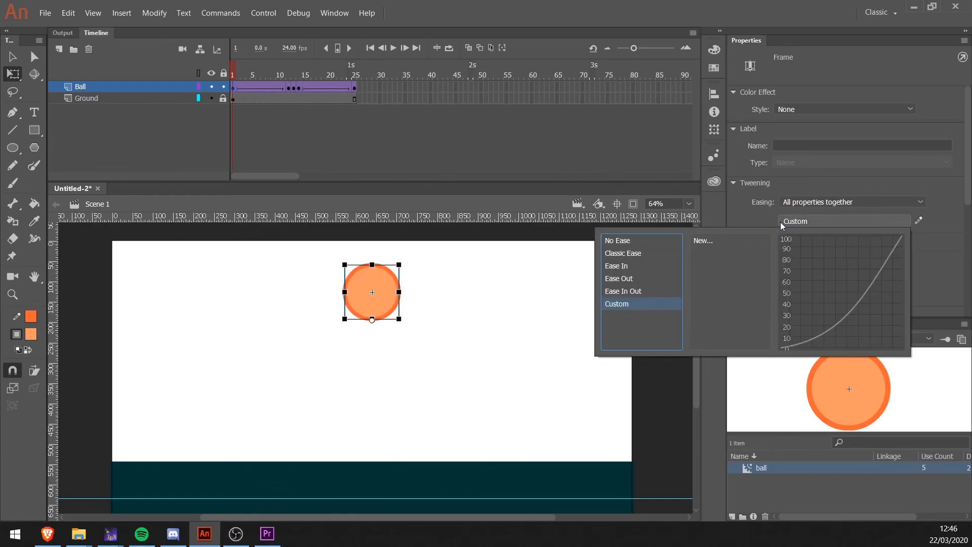
left_click(623, 267)
left_click(709, 242)
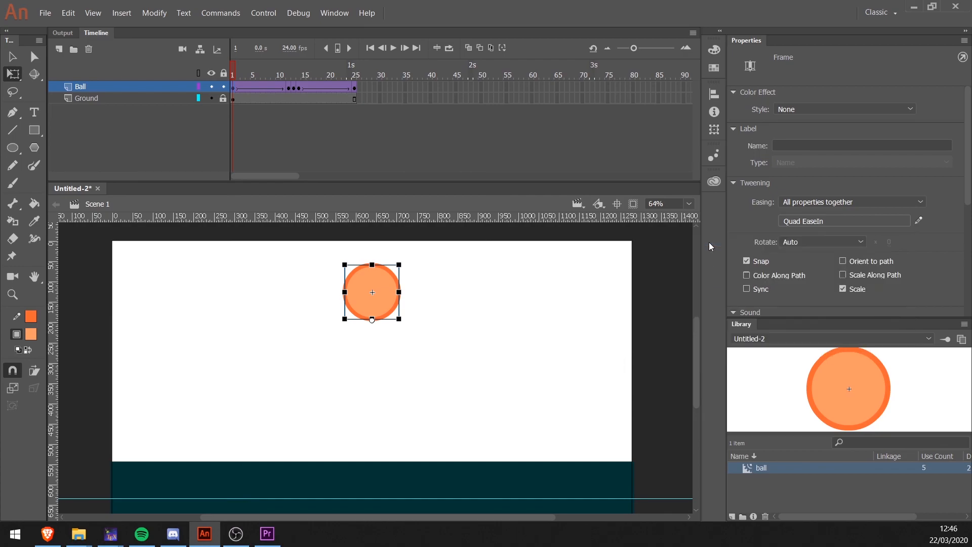
Review the easing on the Ball keyframes from frame 1 to frame 14 and test the movie
left_click_drag(287, 75, 224, 84)
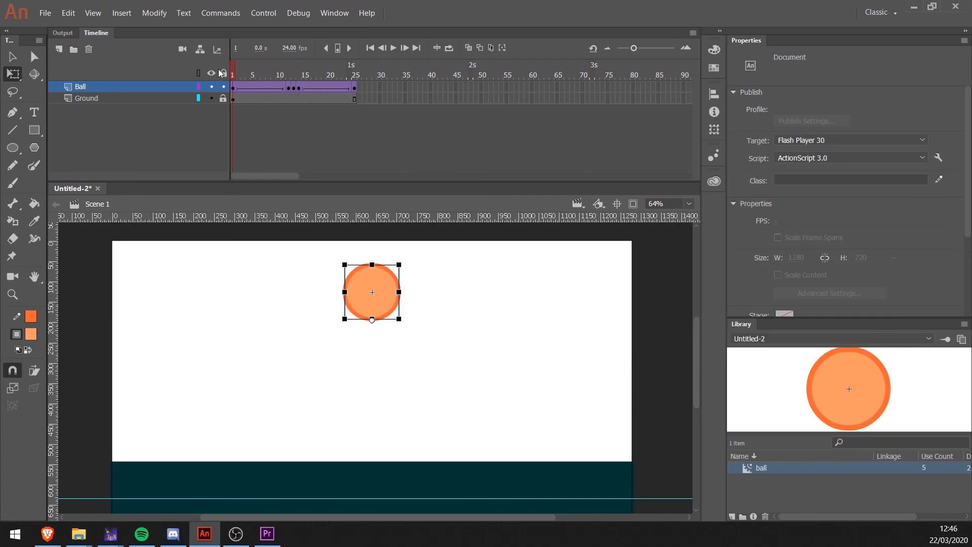
left_click(233, 89)
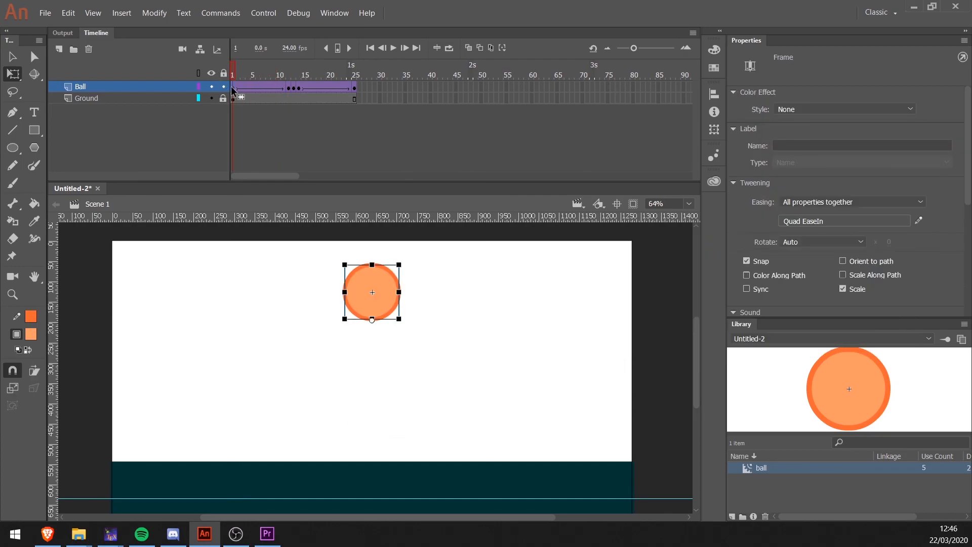
left_click(289, 87)
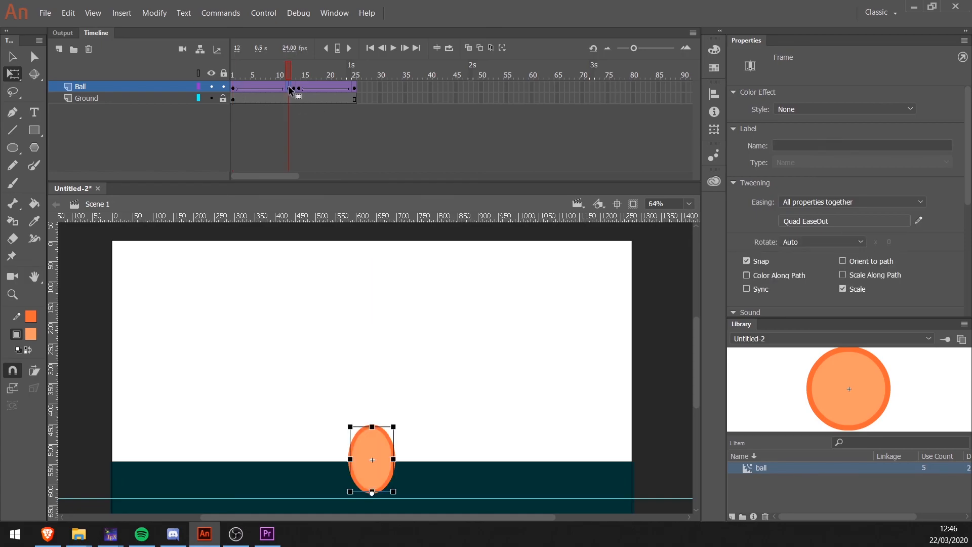
left_click(293, 89)
left_click(296, 89)
key("ctrl+Return")
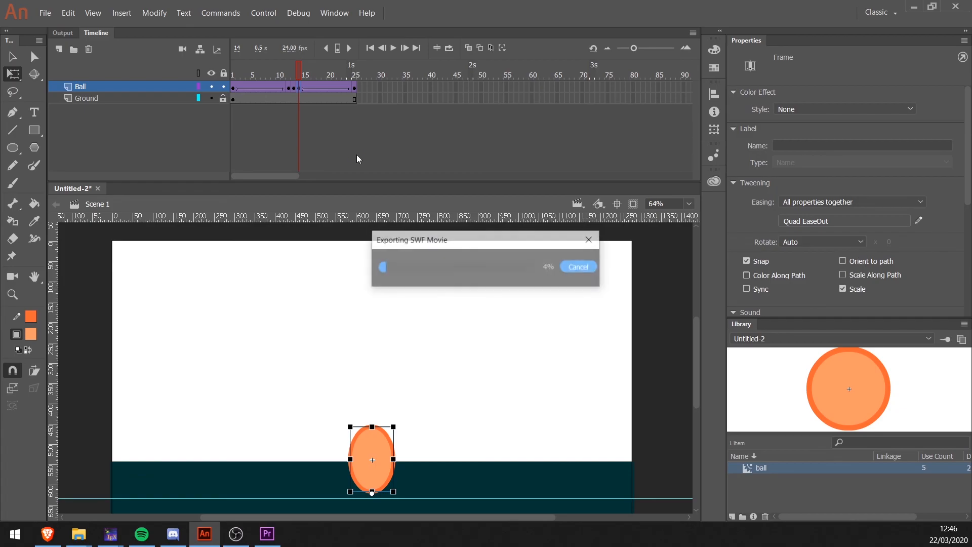